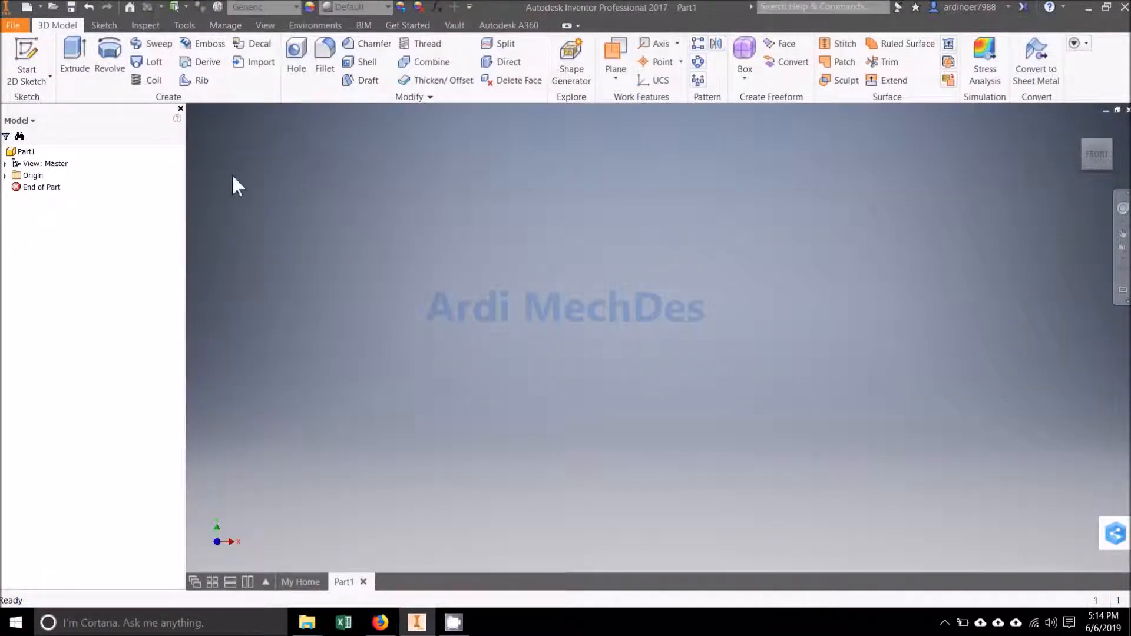
Sketch a two-point center rectangle about 5 mm wide on the YZ plane, centered on the origin
click(45, 60)
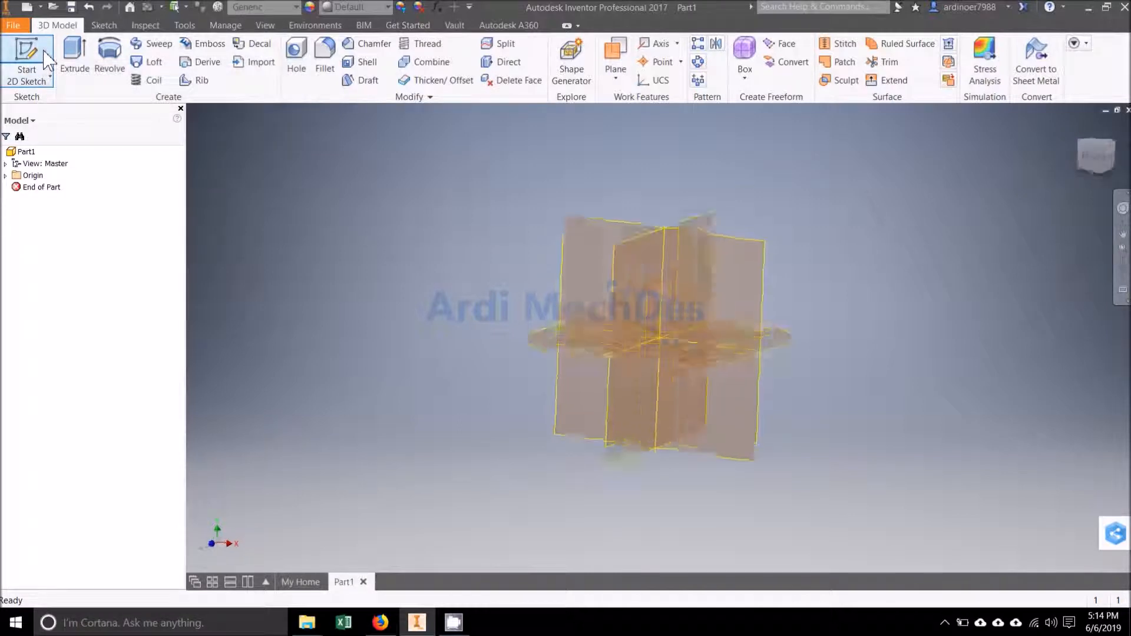
click(558, 269)
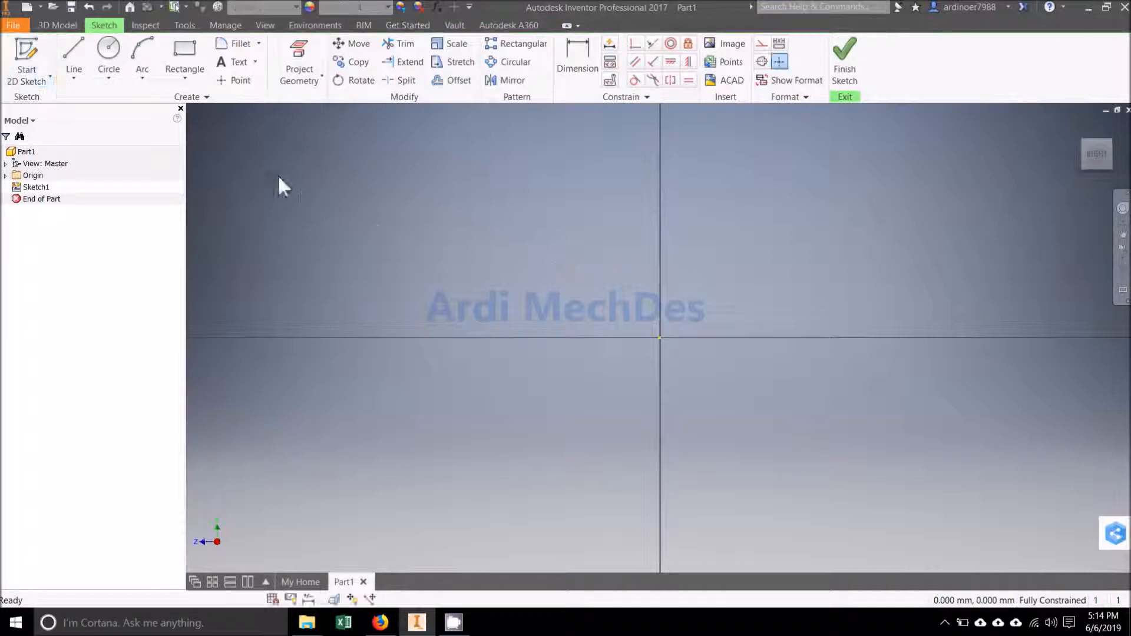
click(186, 75)
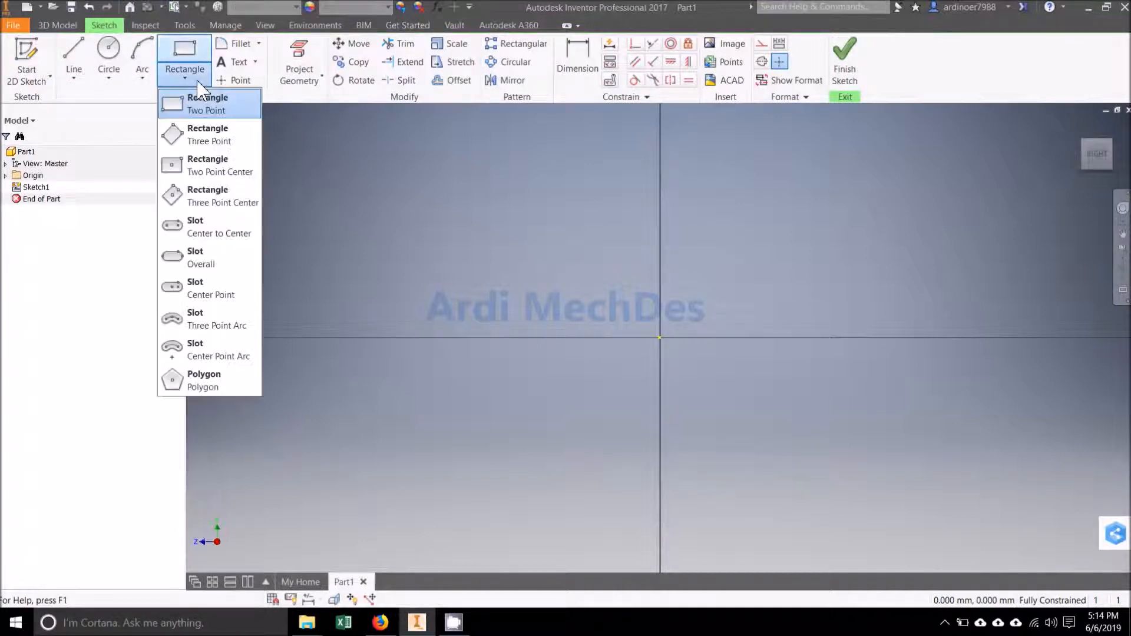
click(258, 165)
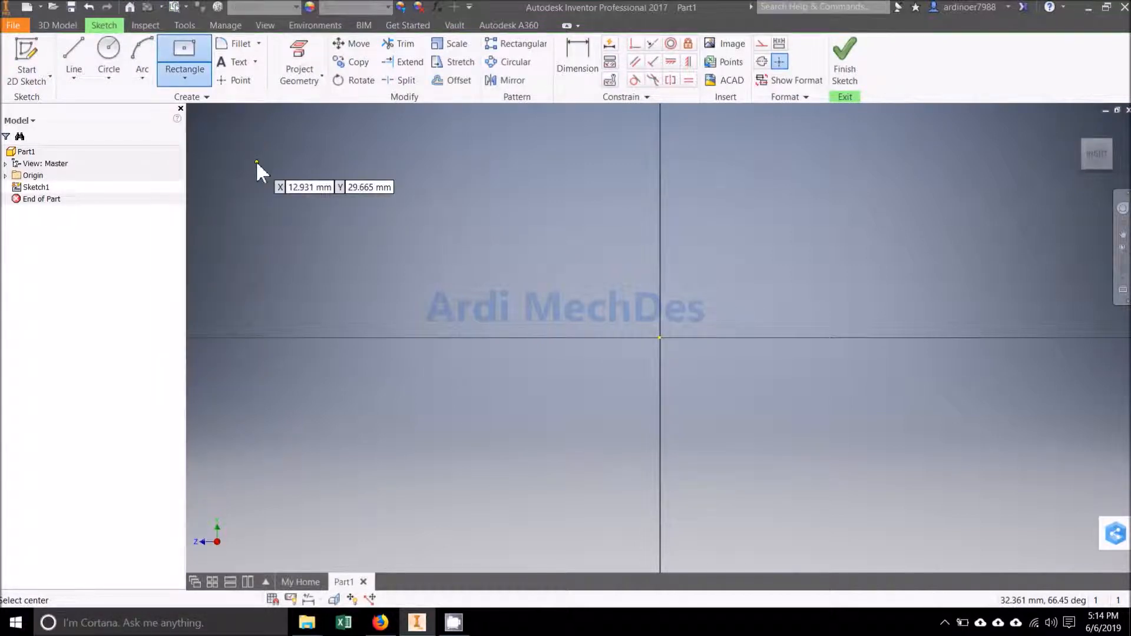
click(660, 338)
click(696, 246)
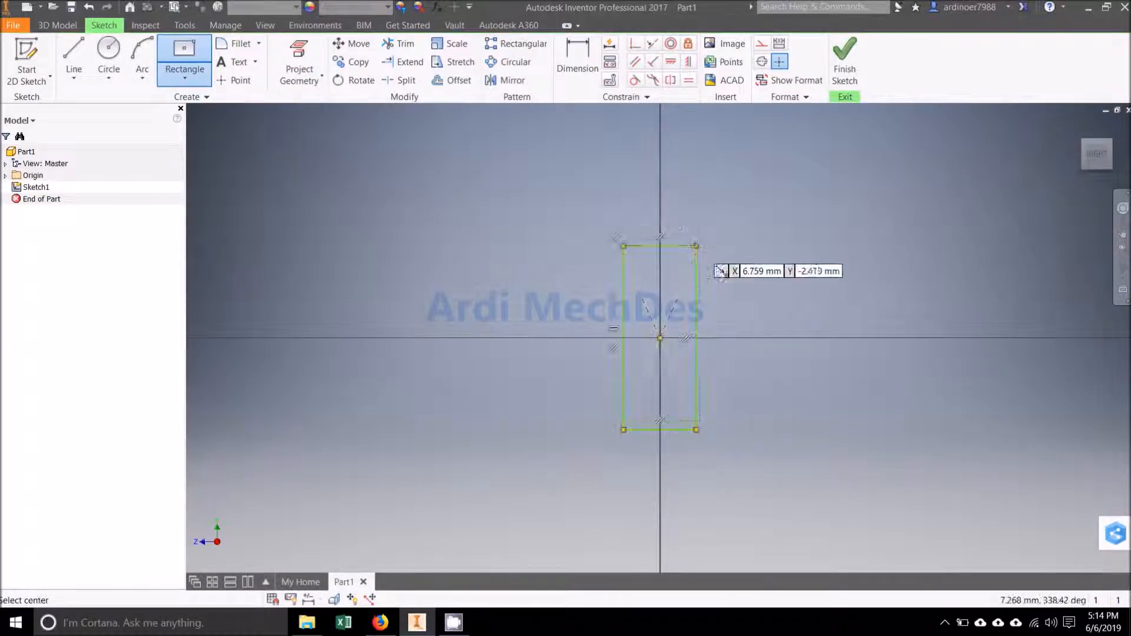
Dimension the rectangle 10 mm wide and 30 mm high, and finish the sketch
click(589, 82)
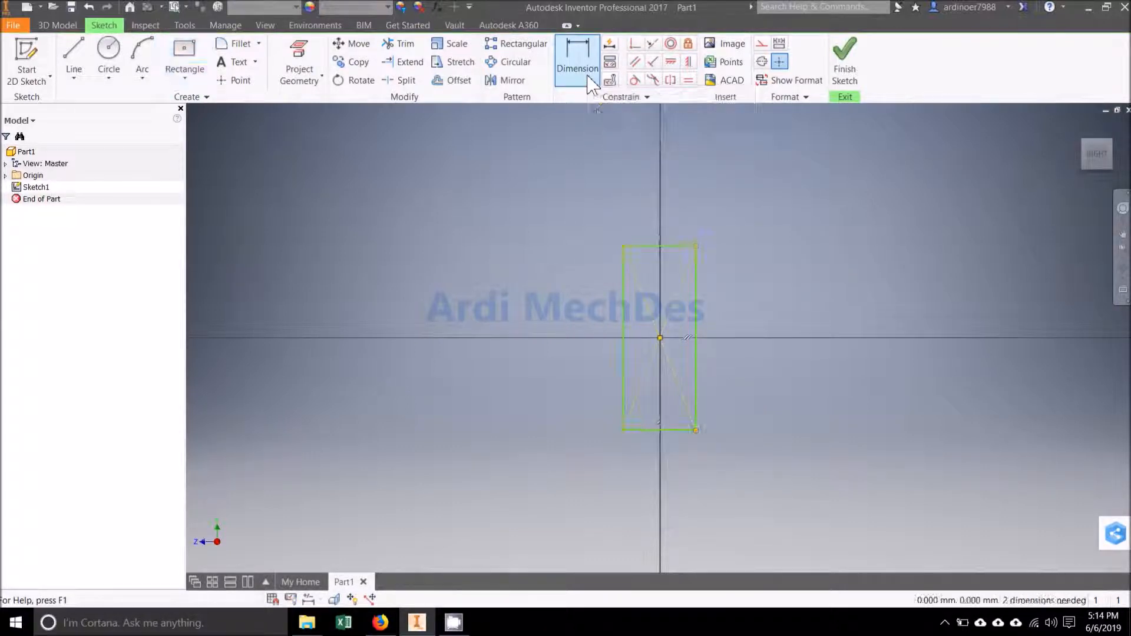
click(677, 251)
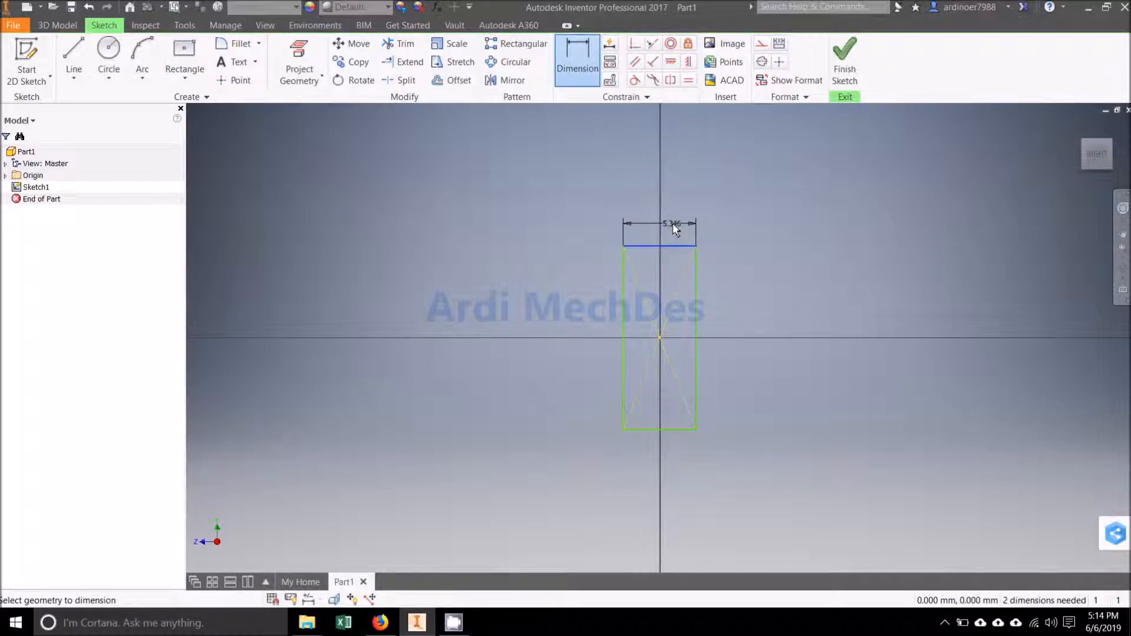
click(675, 228)
text(10)
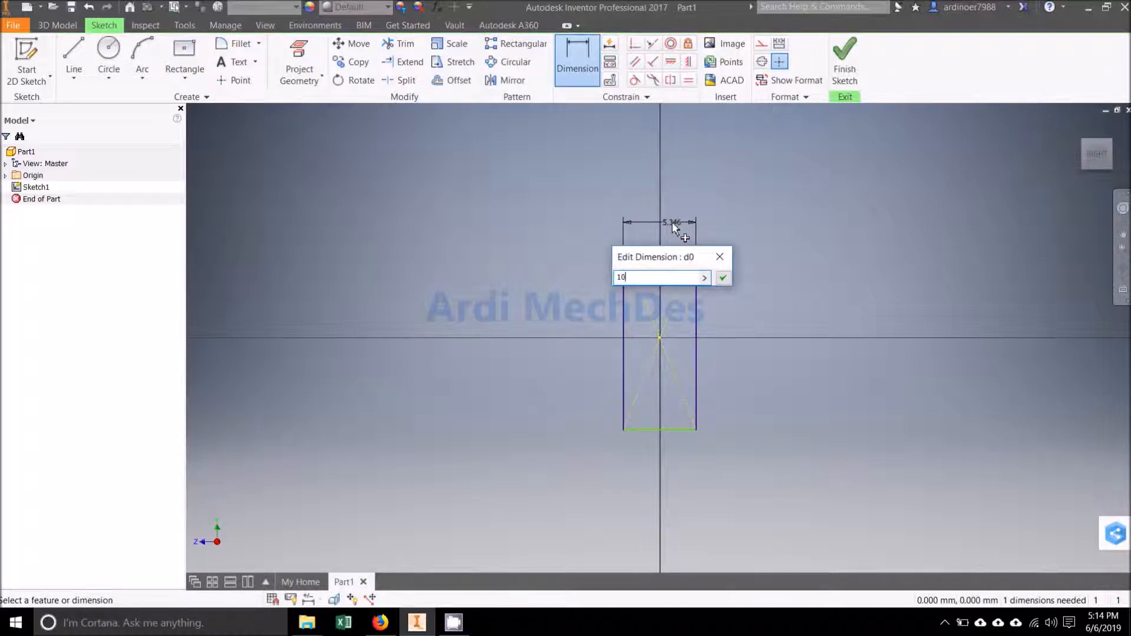
click(722, 278)
click(729, 278)
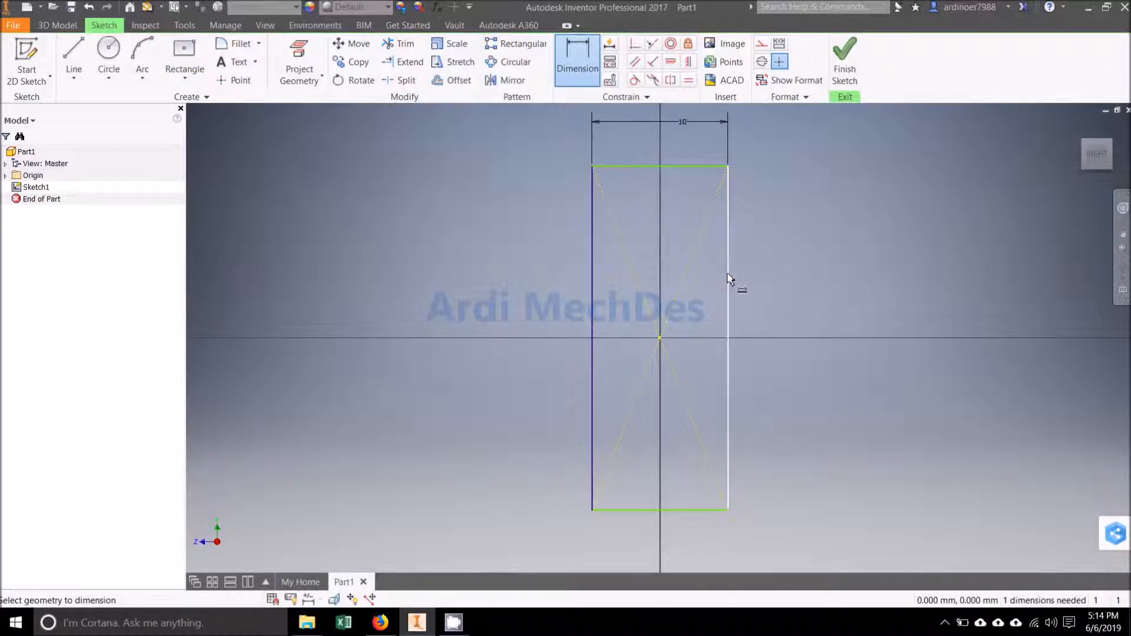
click(765, 286)
text(30)
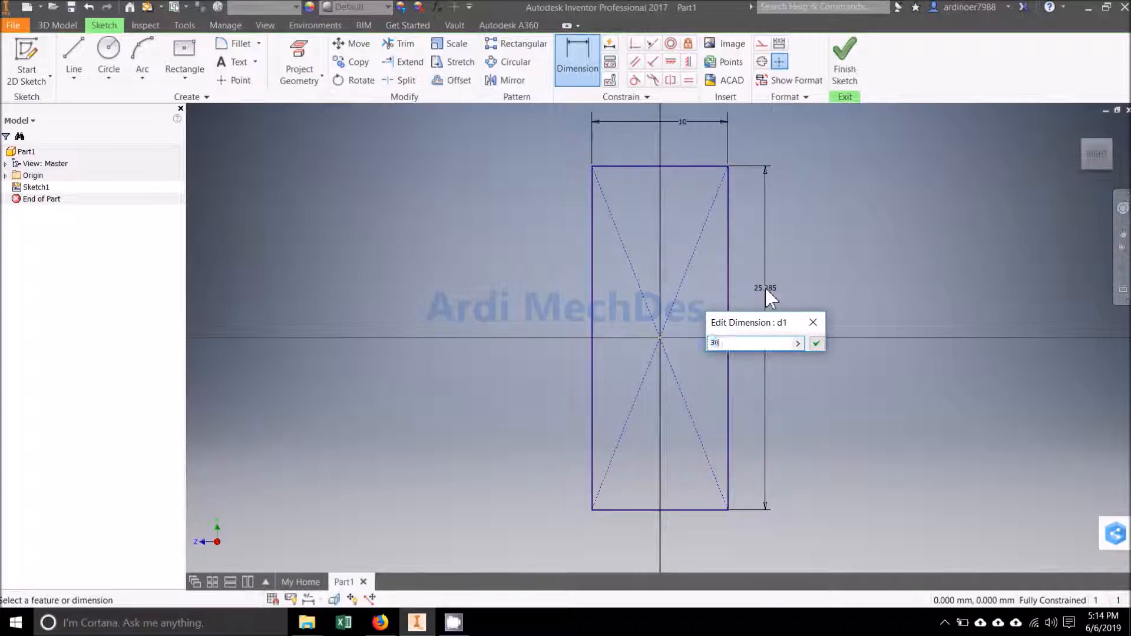
click(816, 343)
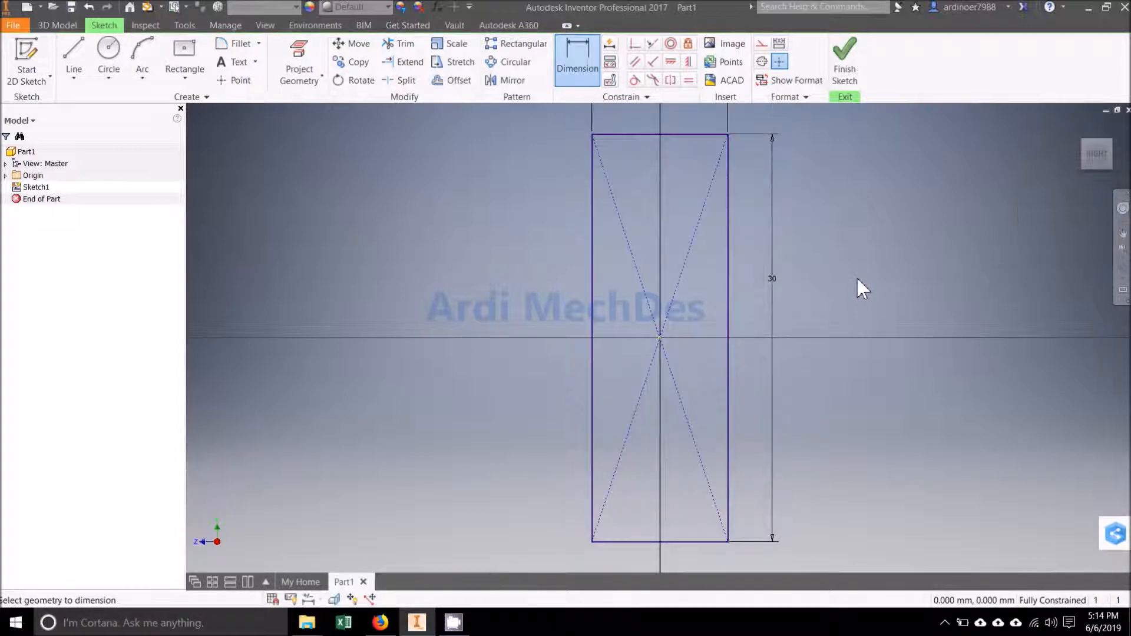
click(859, 58)
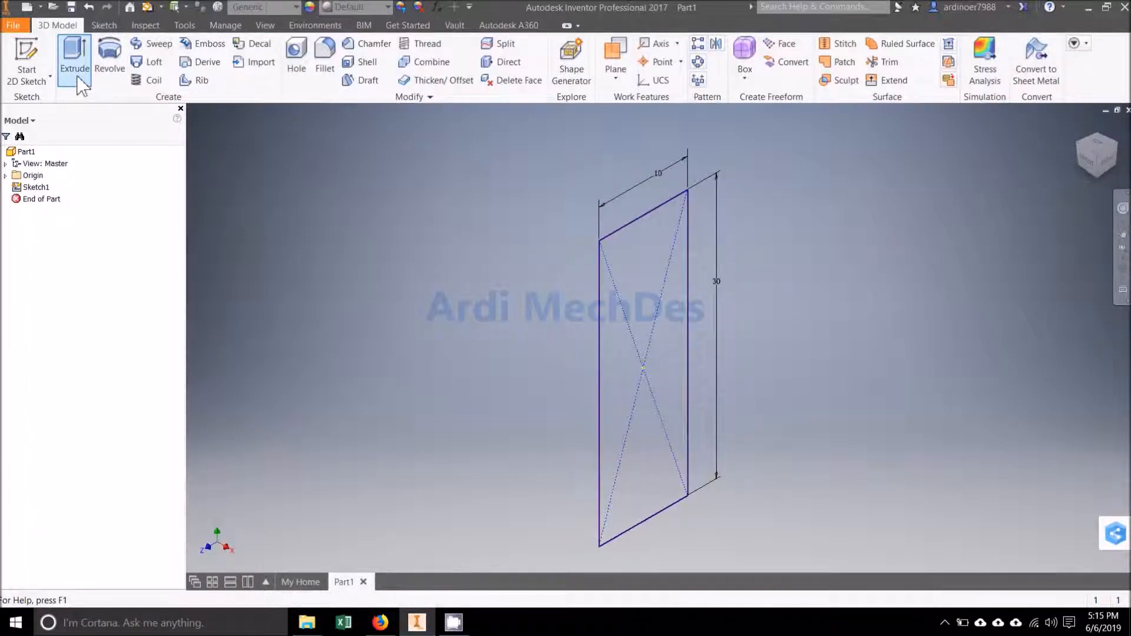
Extrude the rectangle profile 300 mm in the default direction to form the bar
click(75, 59)
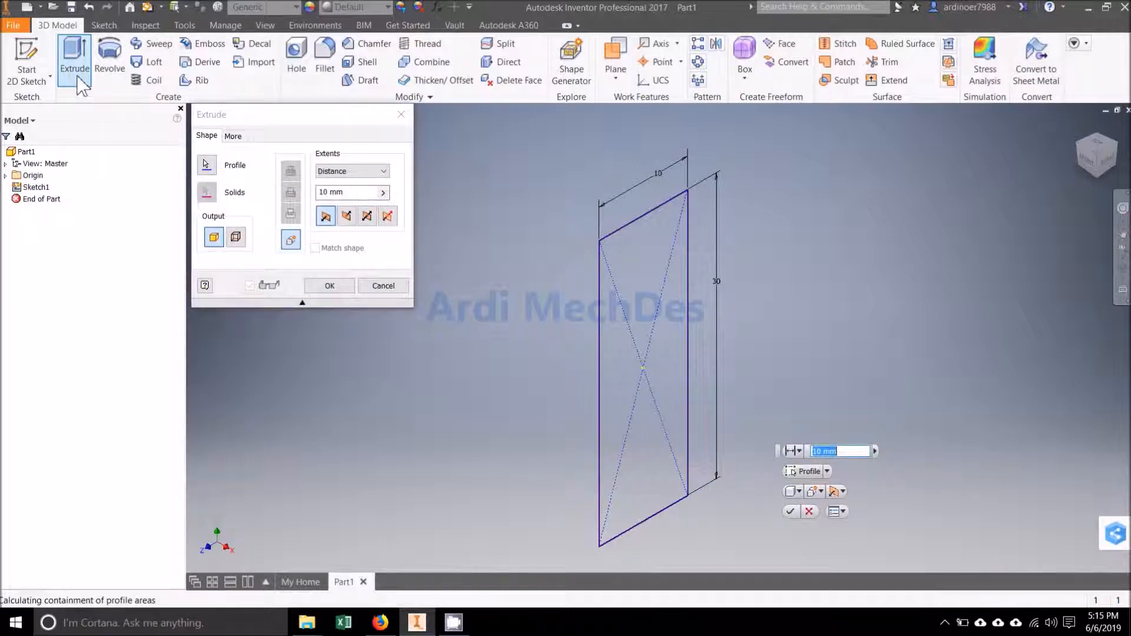
click(322, 193)
key(BackSpace)
text(30)
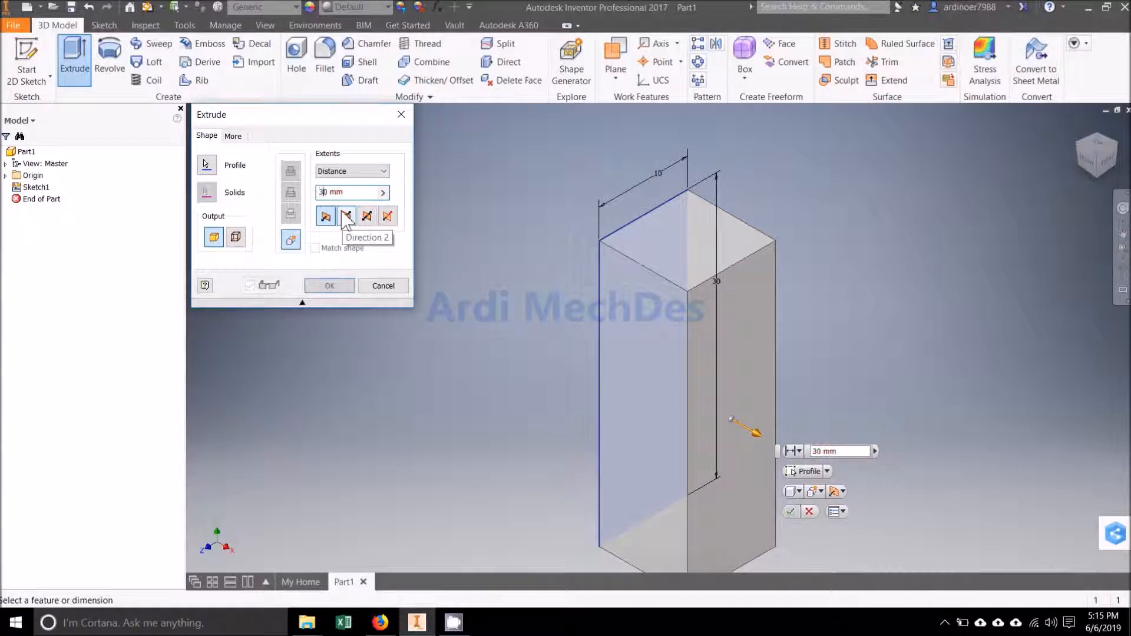
click(329, 286)
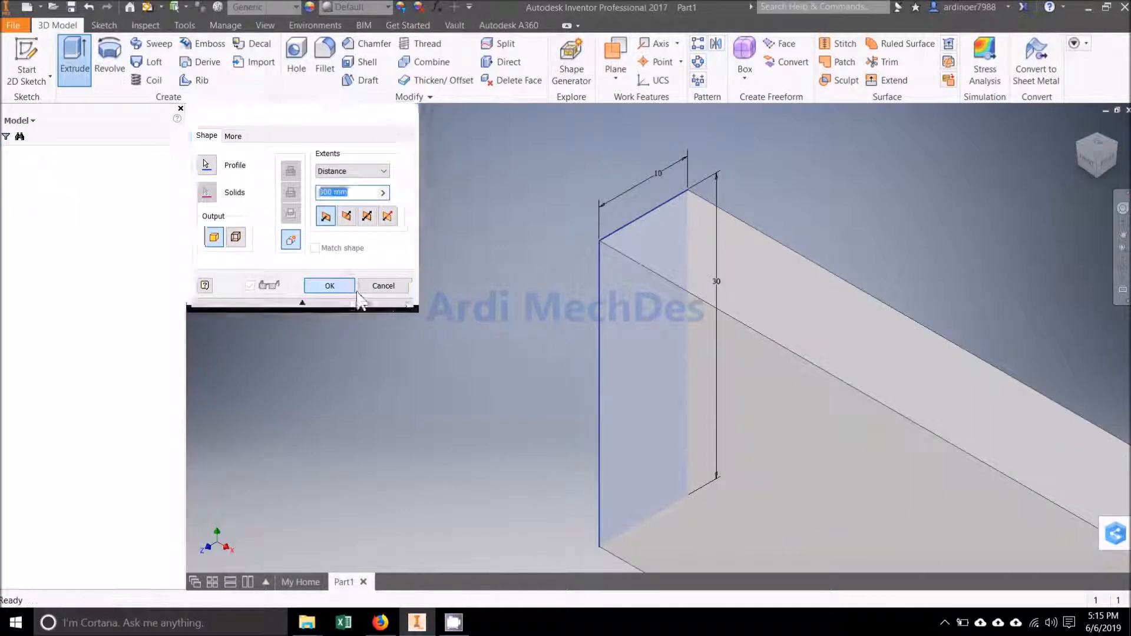
click(1097, 158)
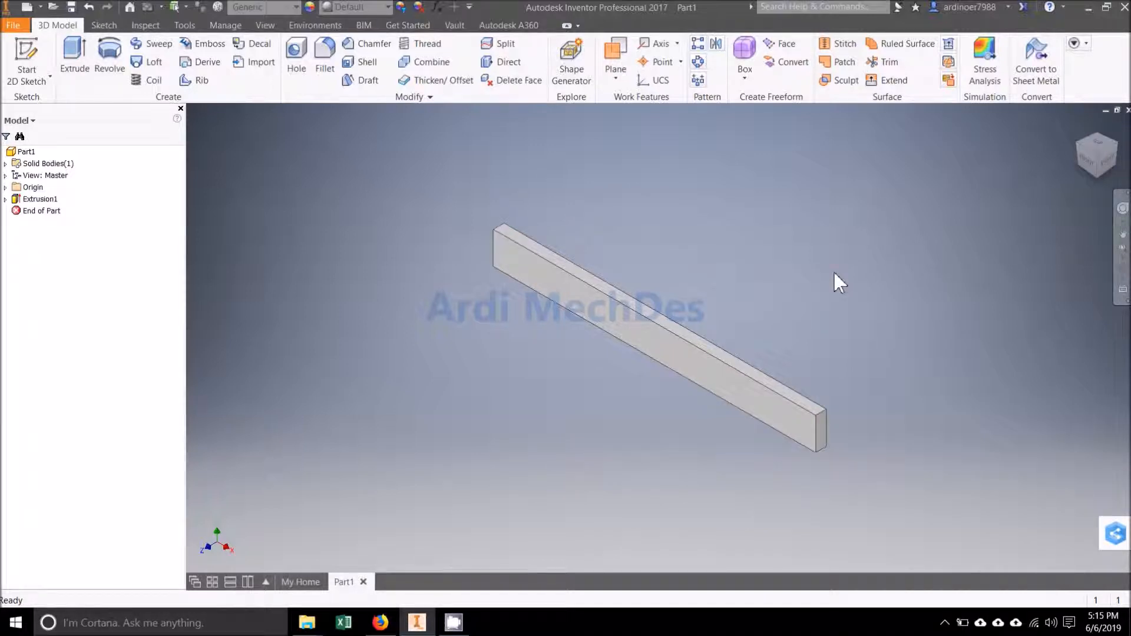
Assign Aluminum 1100-O from the Autodesk Material Library to the part
click(187, 25)
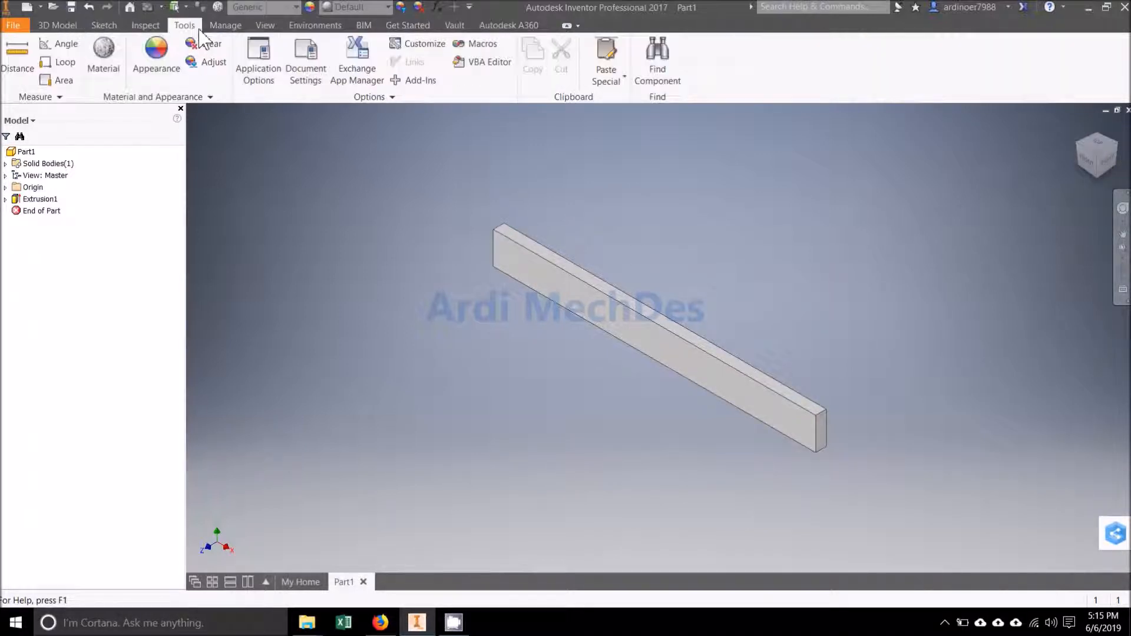
click(113, 83)
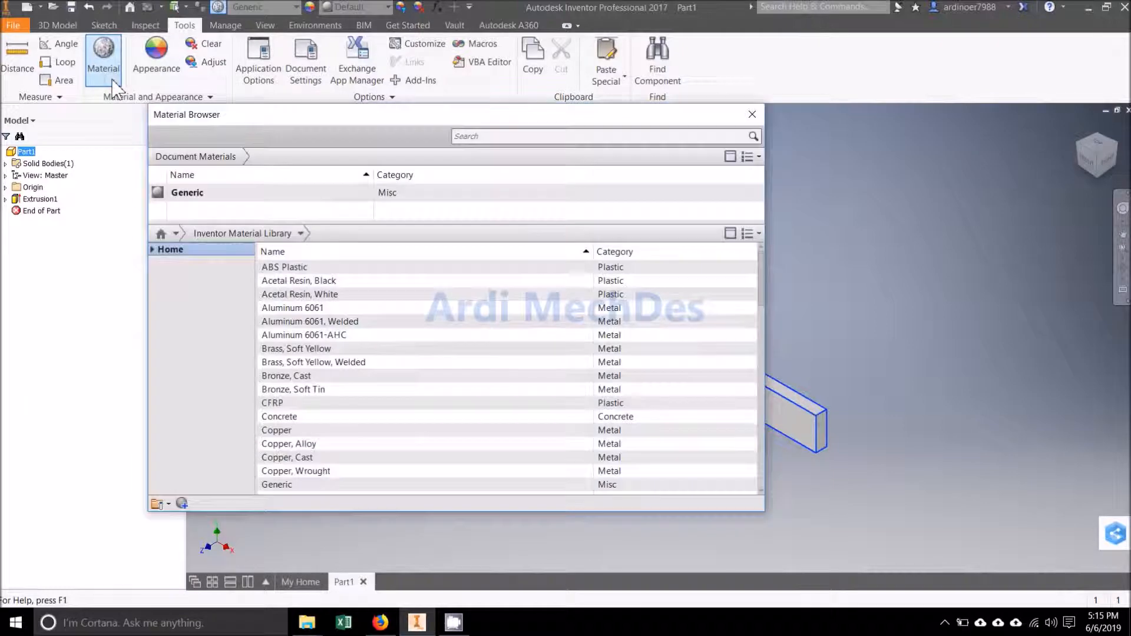
click(175, 234)
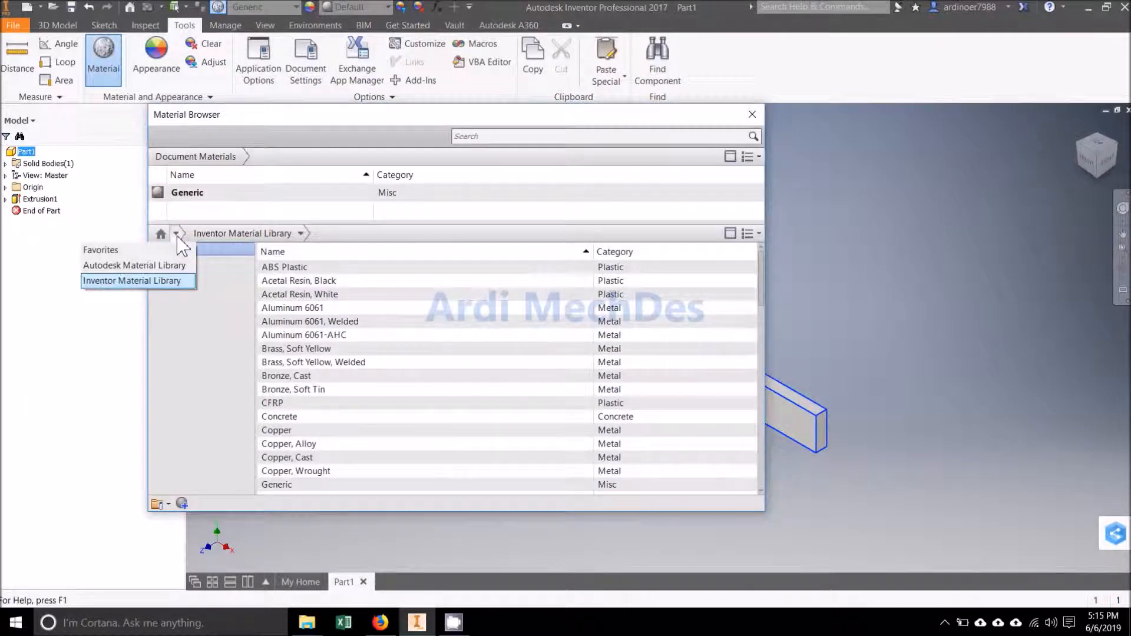
click(177, 263)
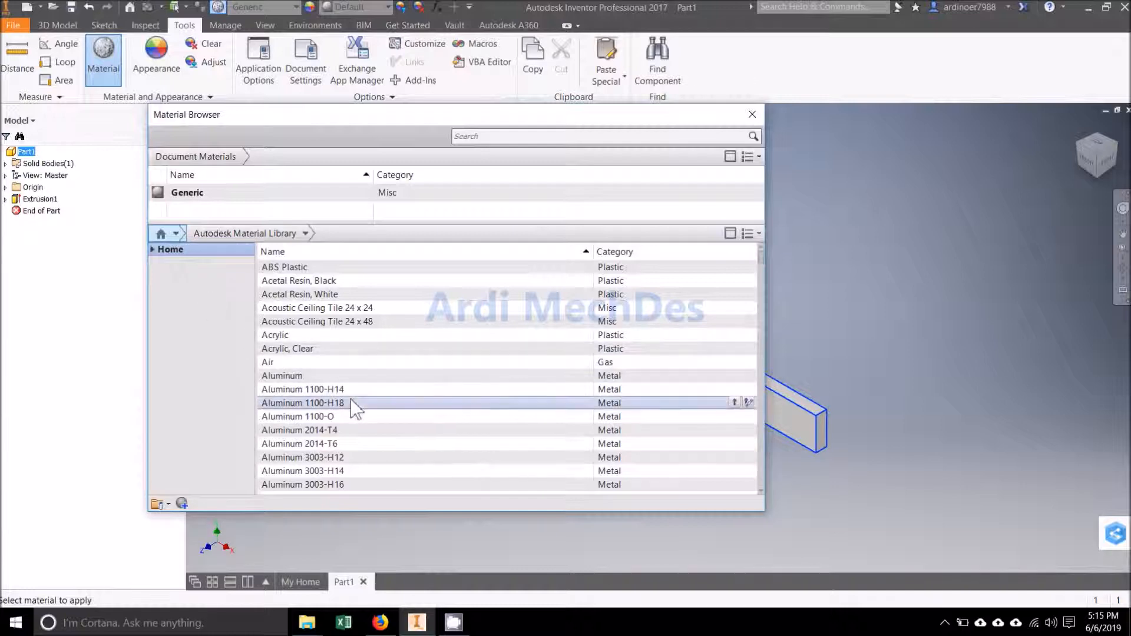
right_click(375, 417)
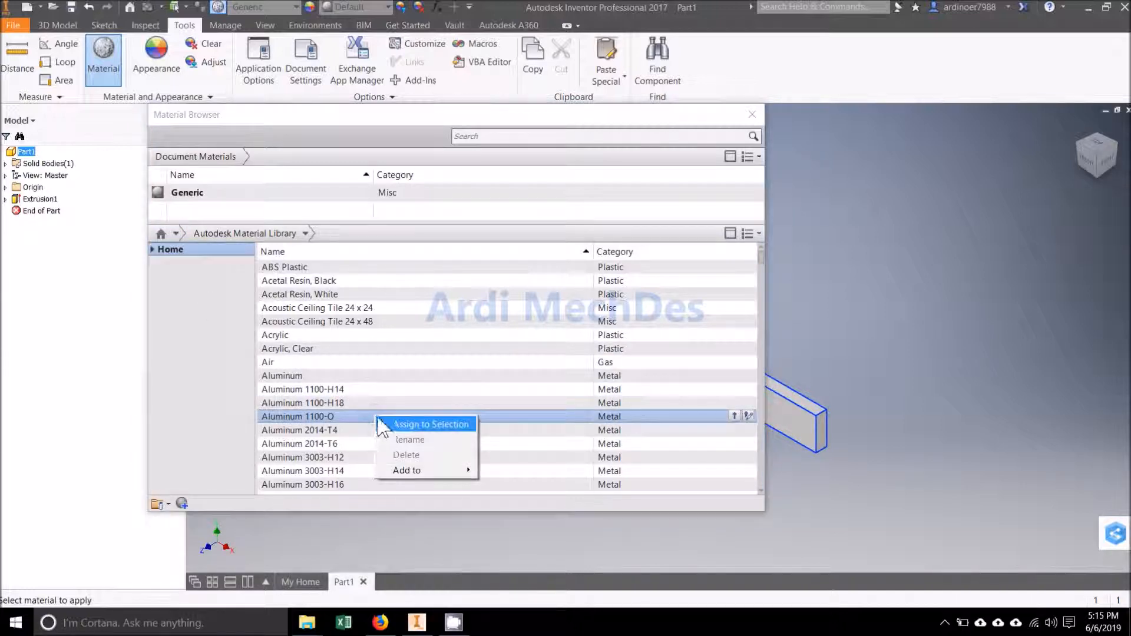
click(380, 426)
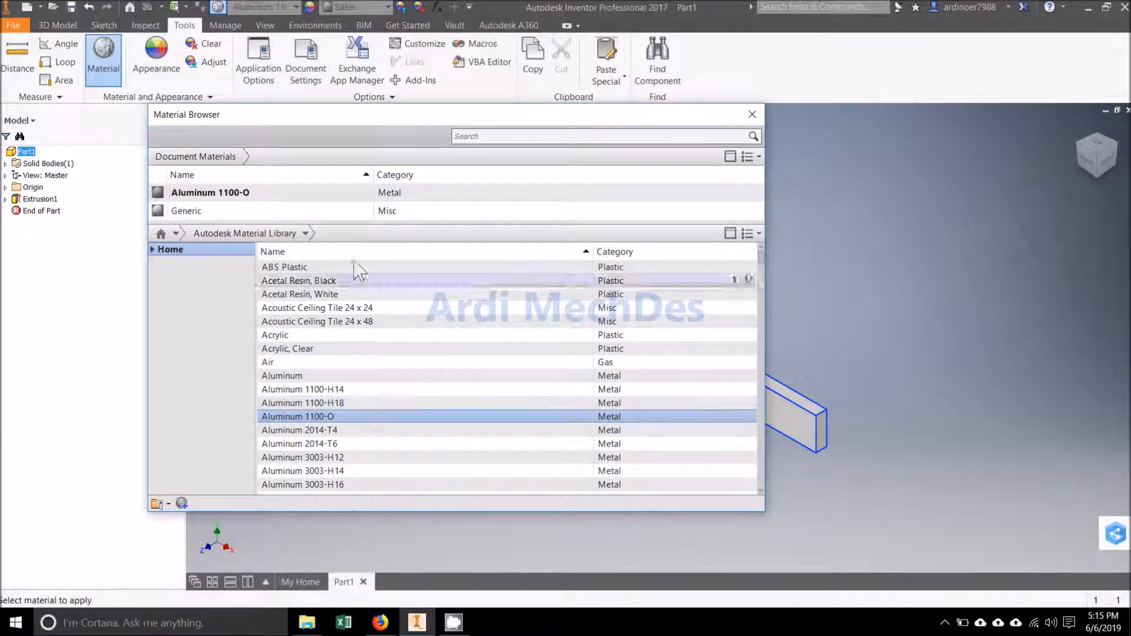
right_click(340, 193)
click(345, 203)
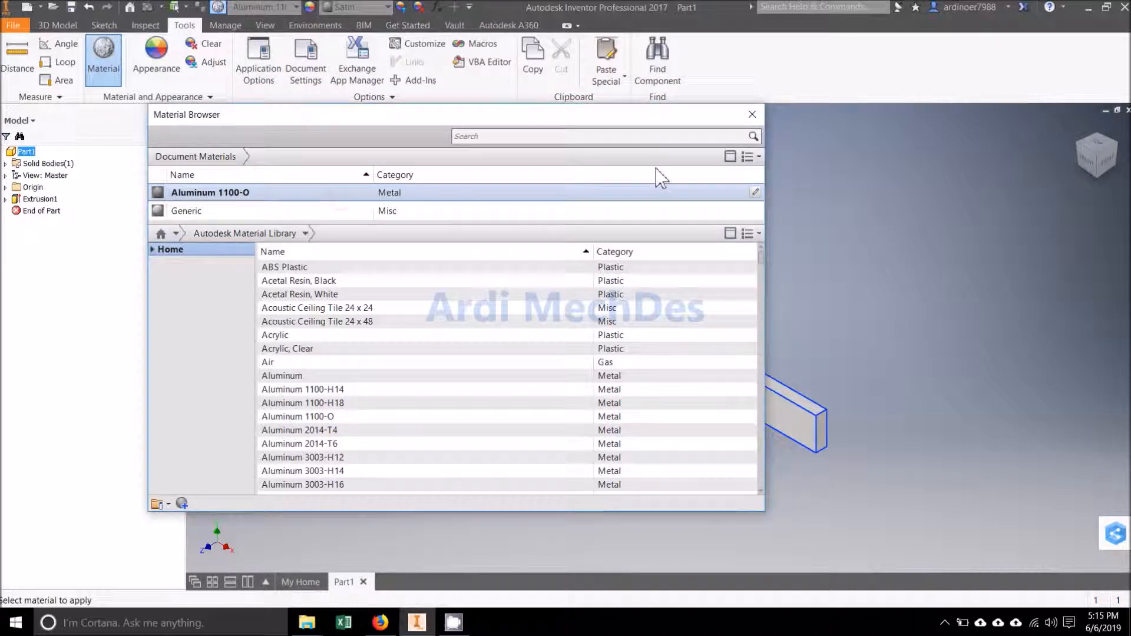
click(753, 114)
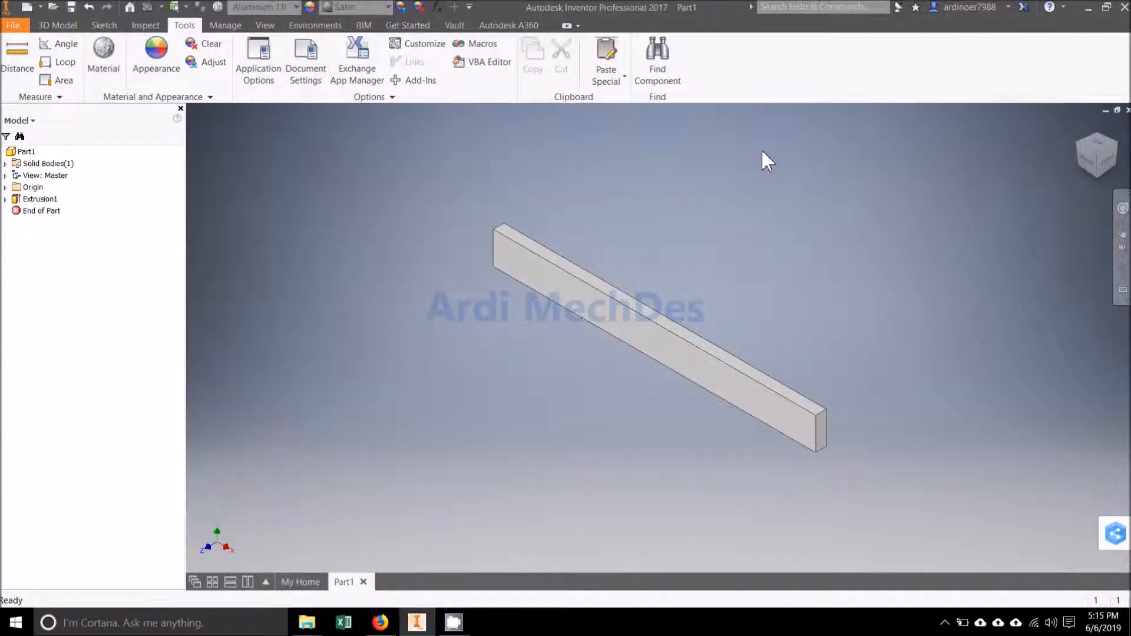
Enter the Stress Analysis environment and create a single-point static analysis study with the default settings
click(343, 26)
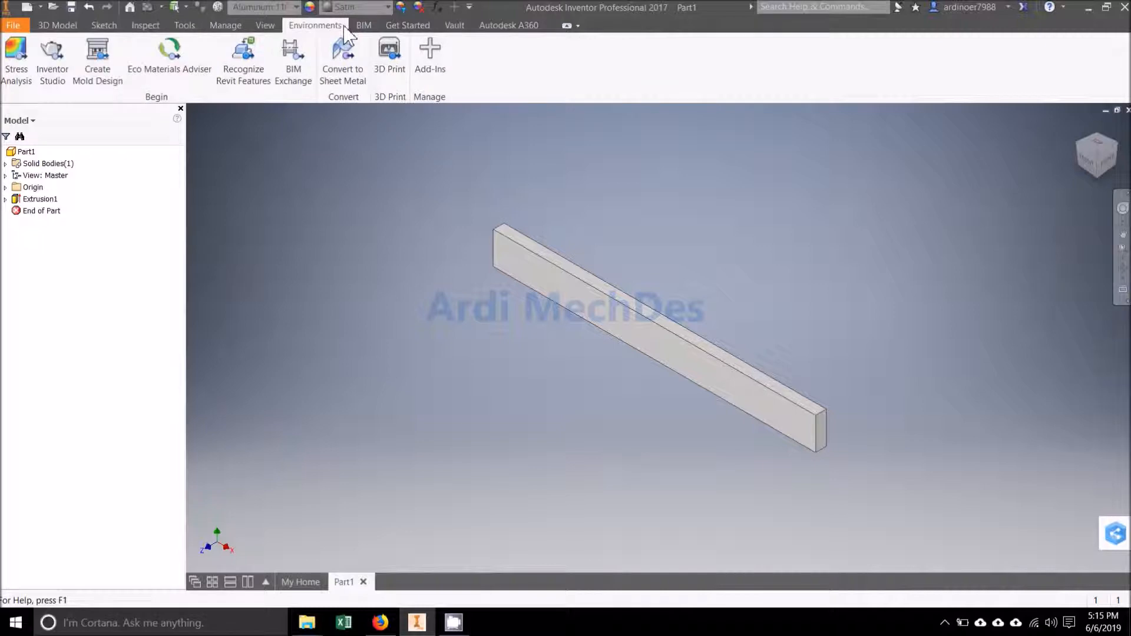
click(32, 61)
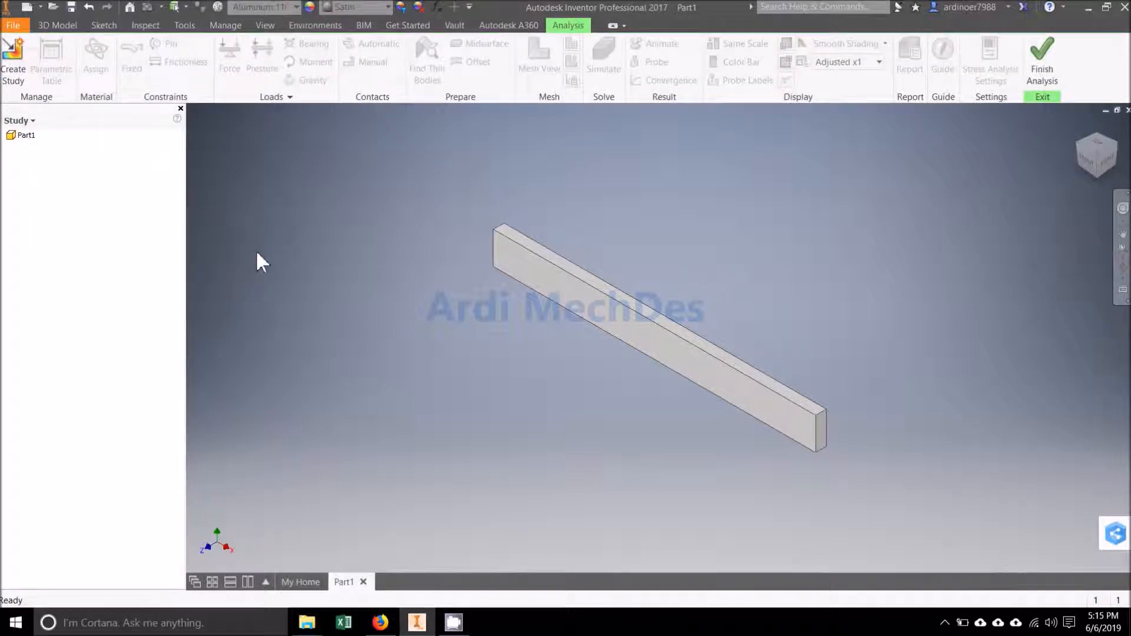
click(24, 56)
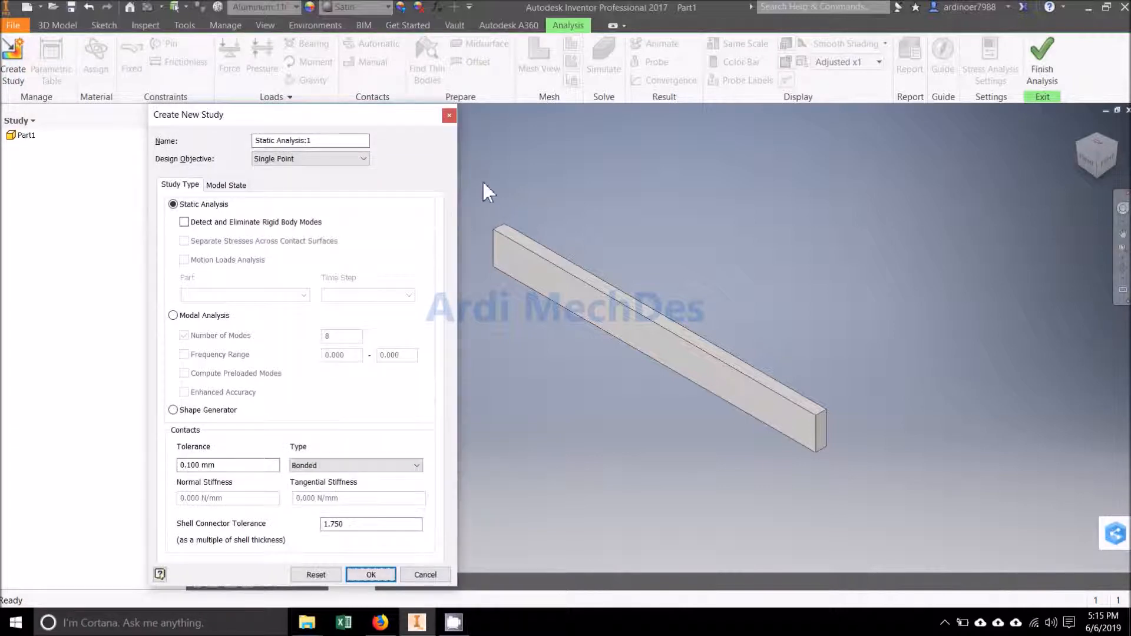
click(197, 205)
click(371, 575)
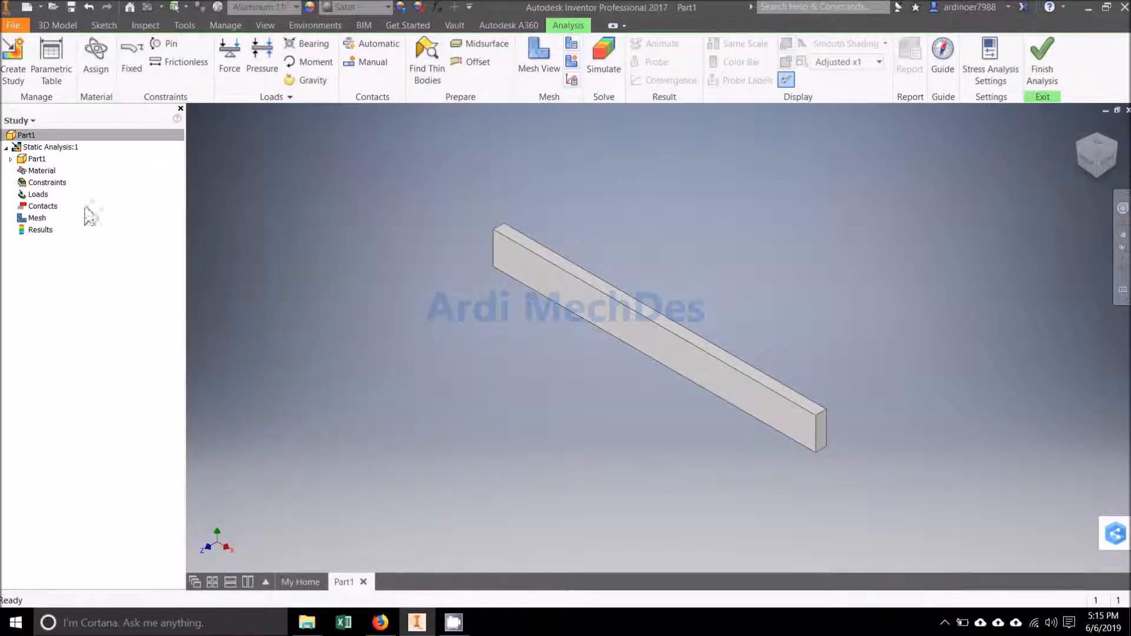
Set the study's override material for the part to Aluminum 1100-O, keeping Yield Strength as the safety factor basis
right_click(53, 172)
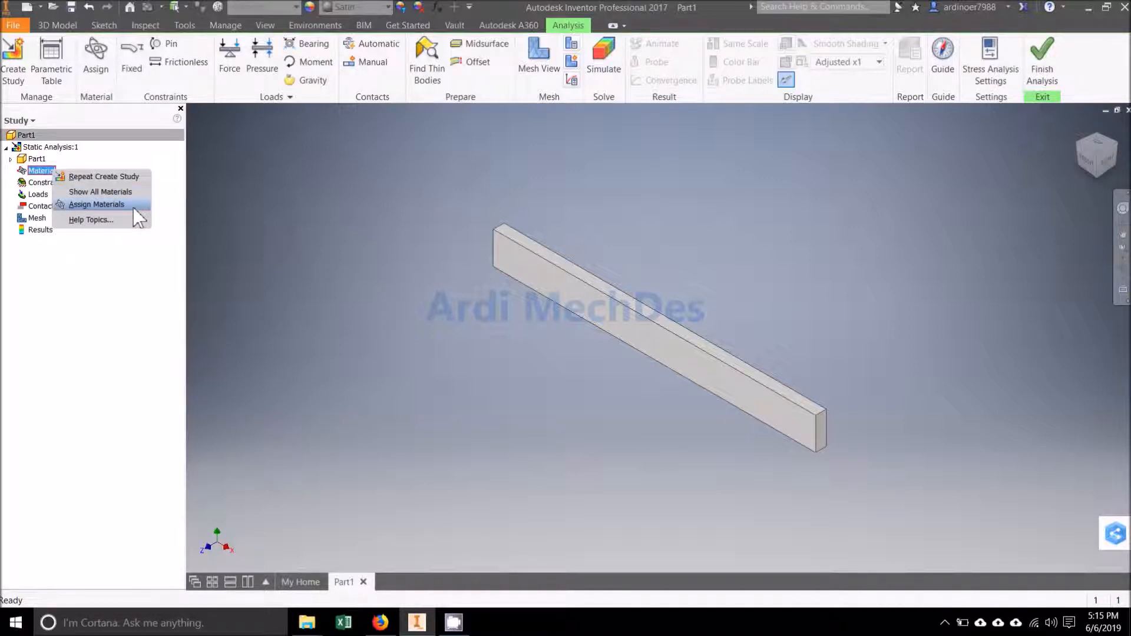
click(298, 185)
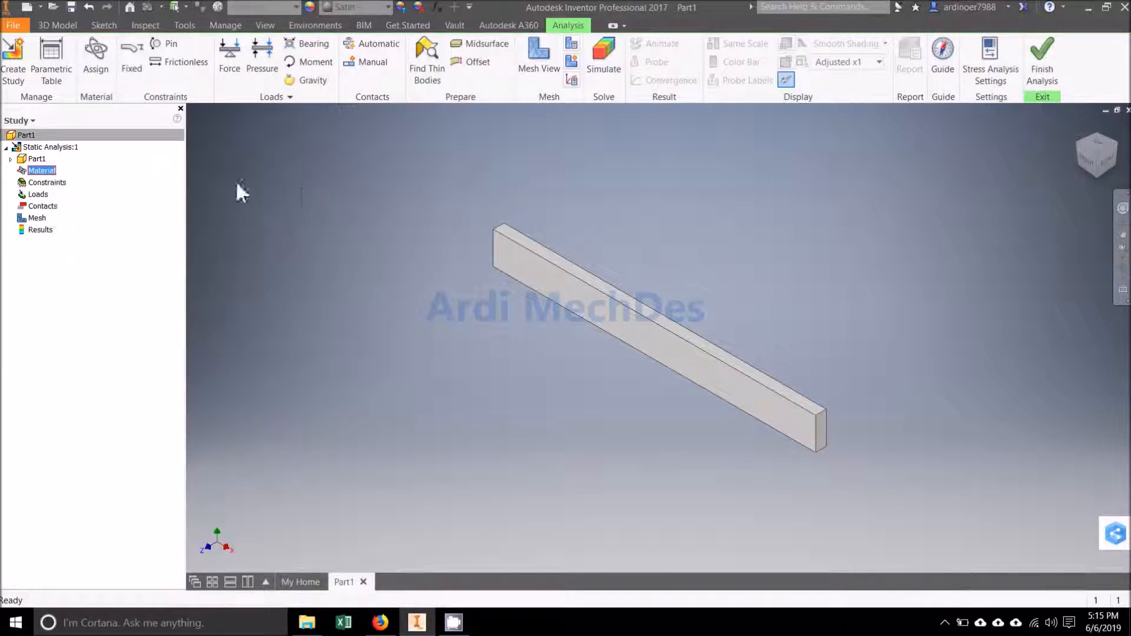
click(104, 80)
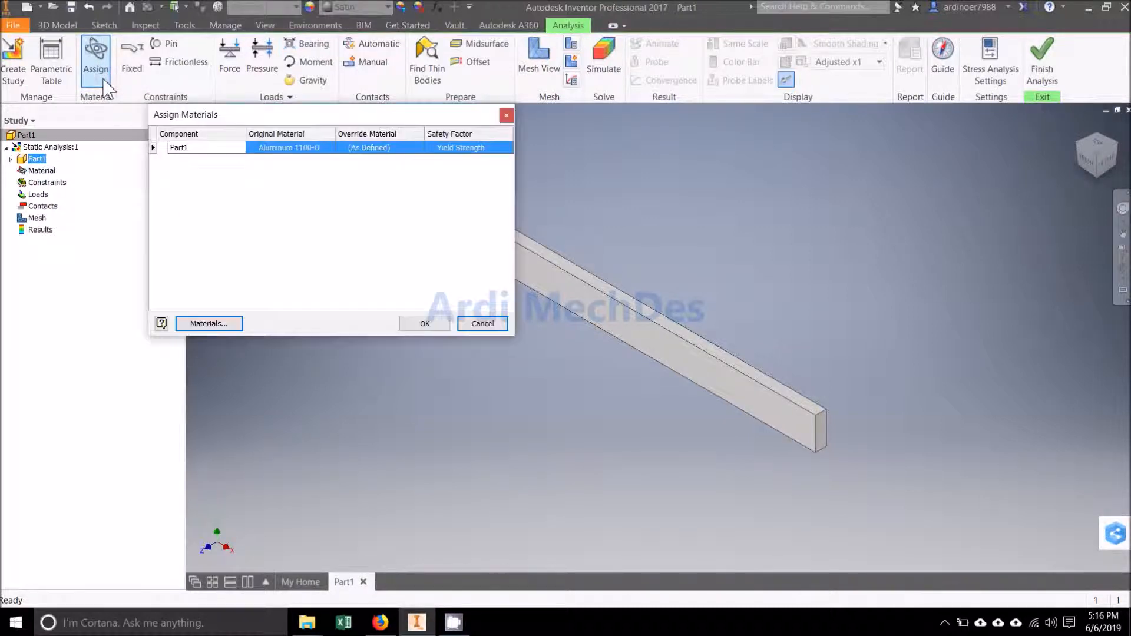
click(406, 148)
click(416, 148)
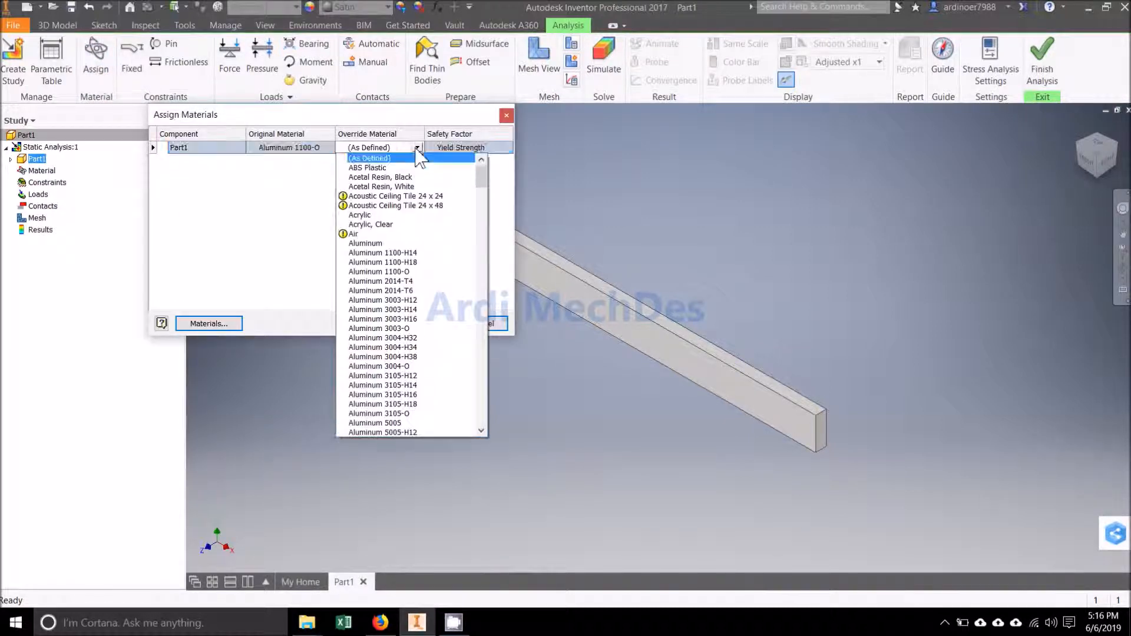
click(438, 272)
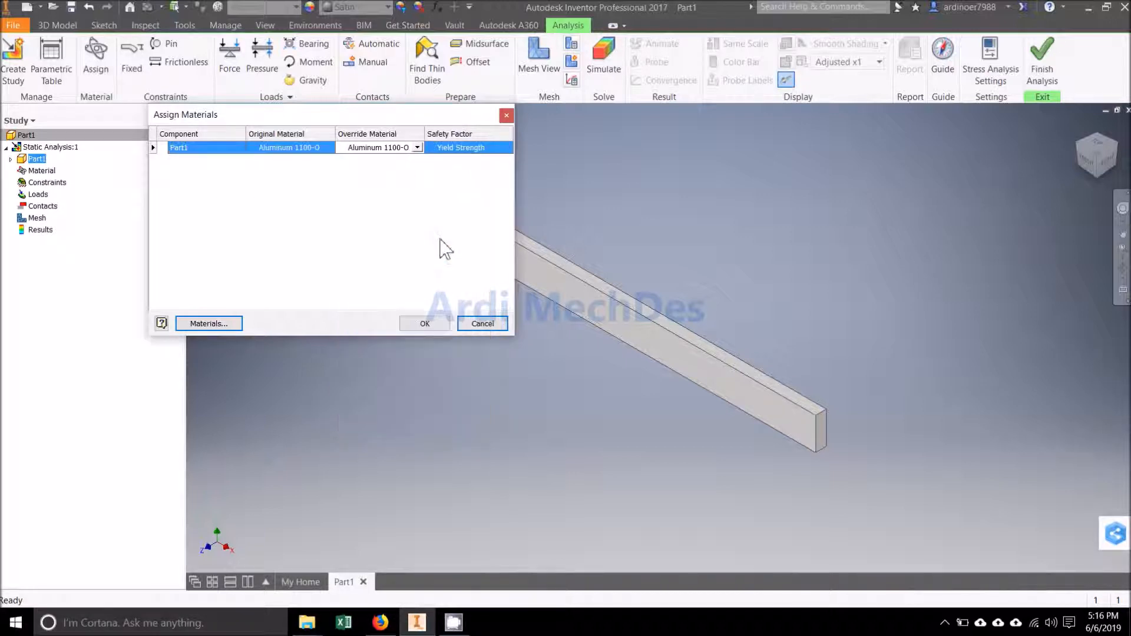
click(508, 147)
click(506, 148)
click(510, 152)
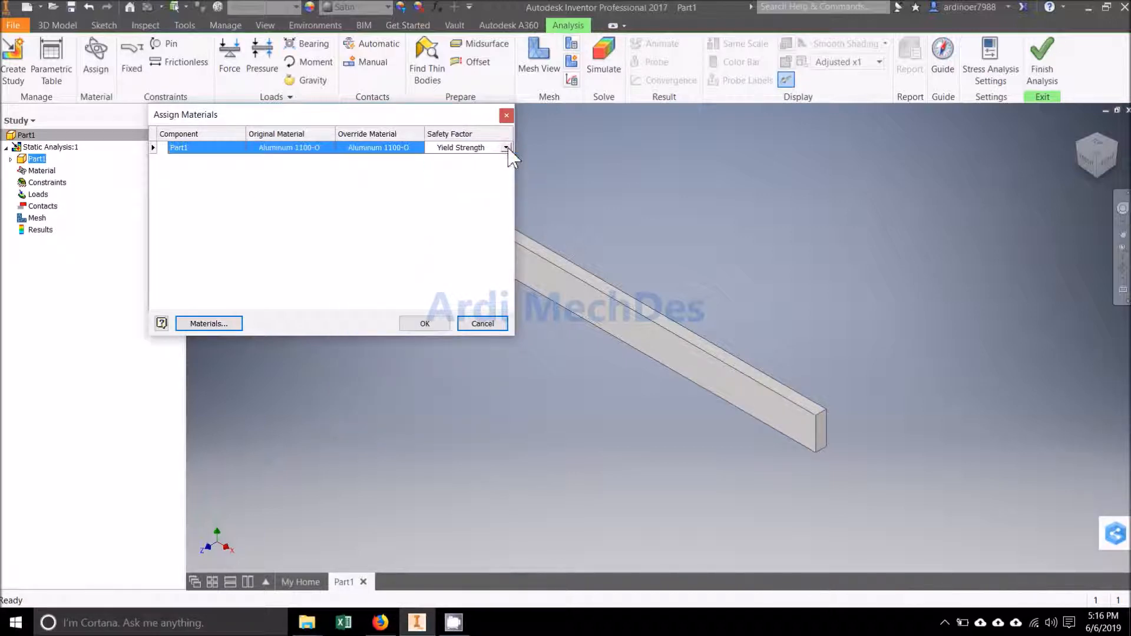
click(439, 323)
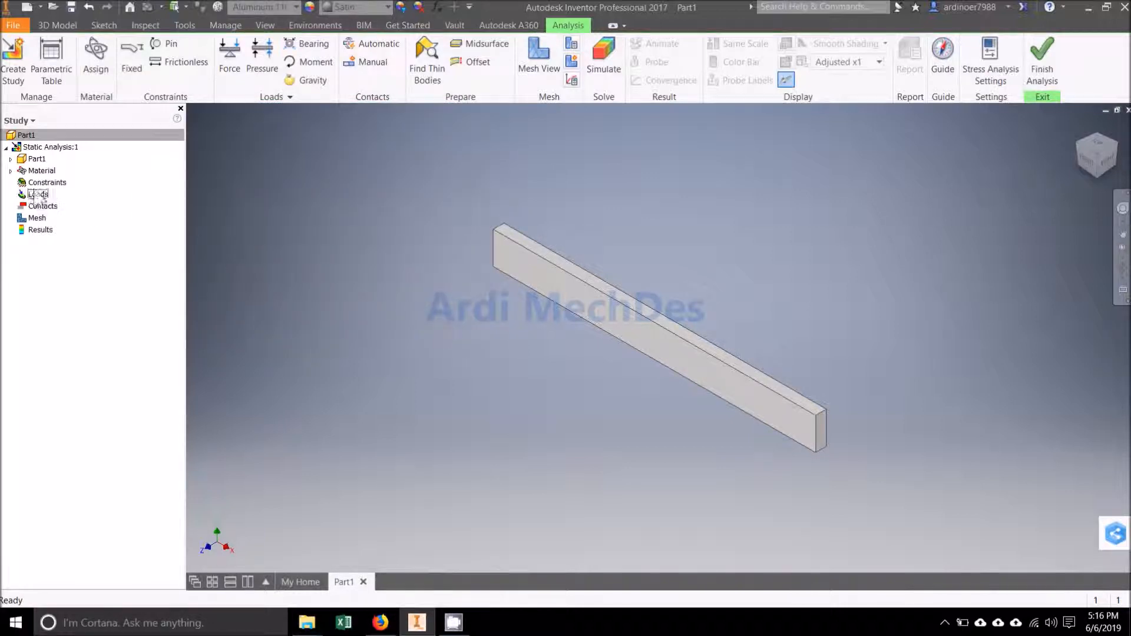
Apply a fixed constraint to one 10 x 30 mm end face of the bar
click(11, 170)
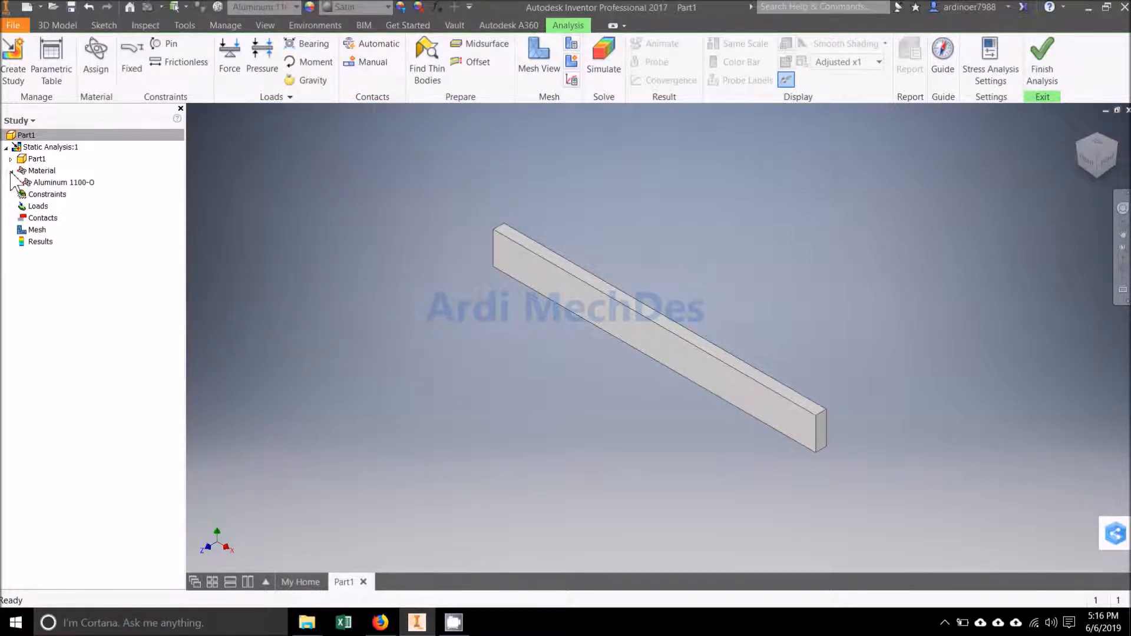
right_click(64, 199)
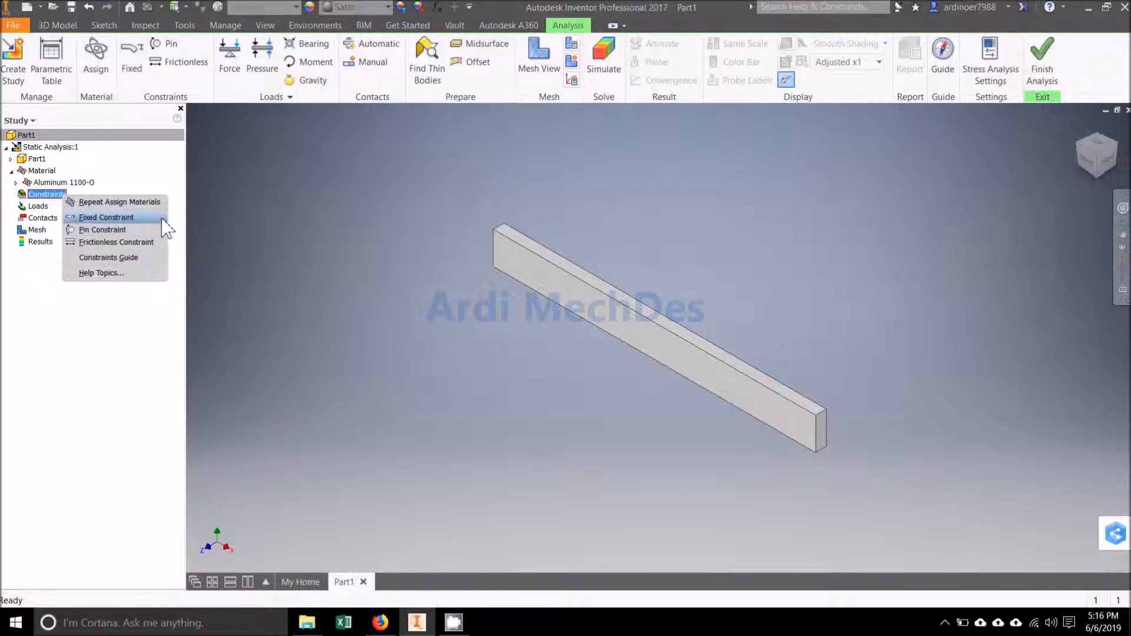
click(133, 79)
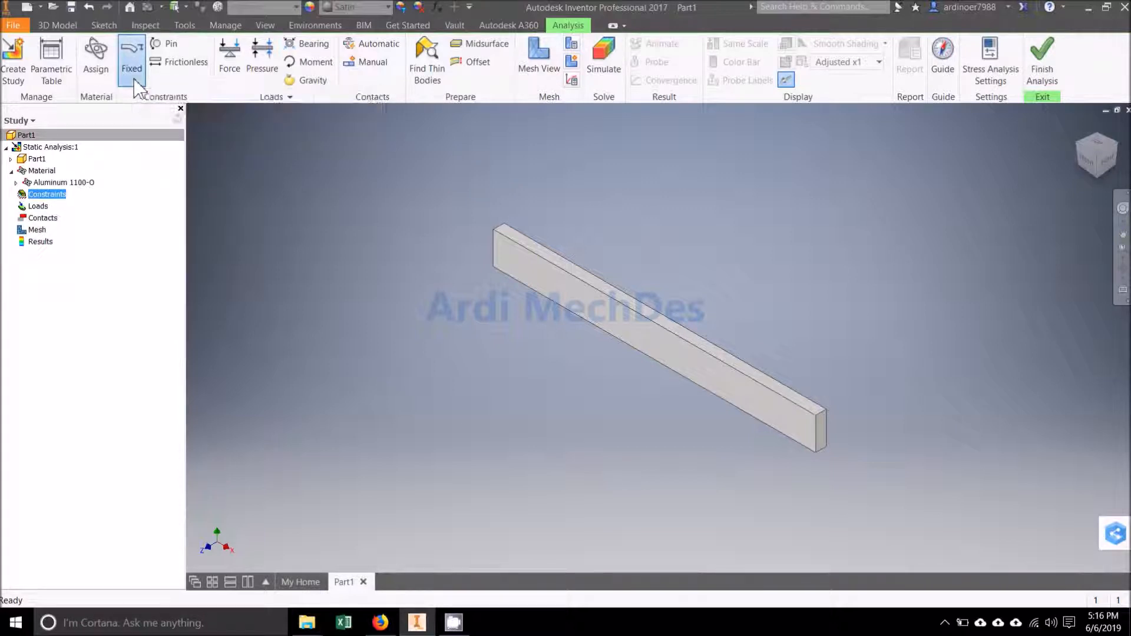
click(1078, 152)
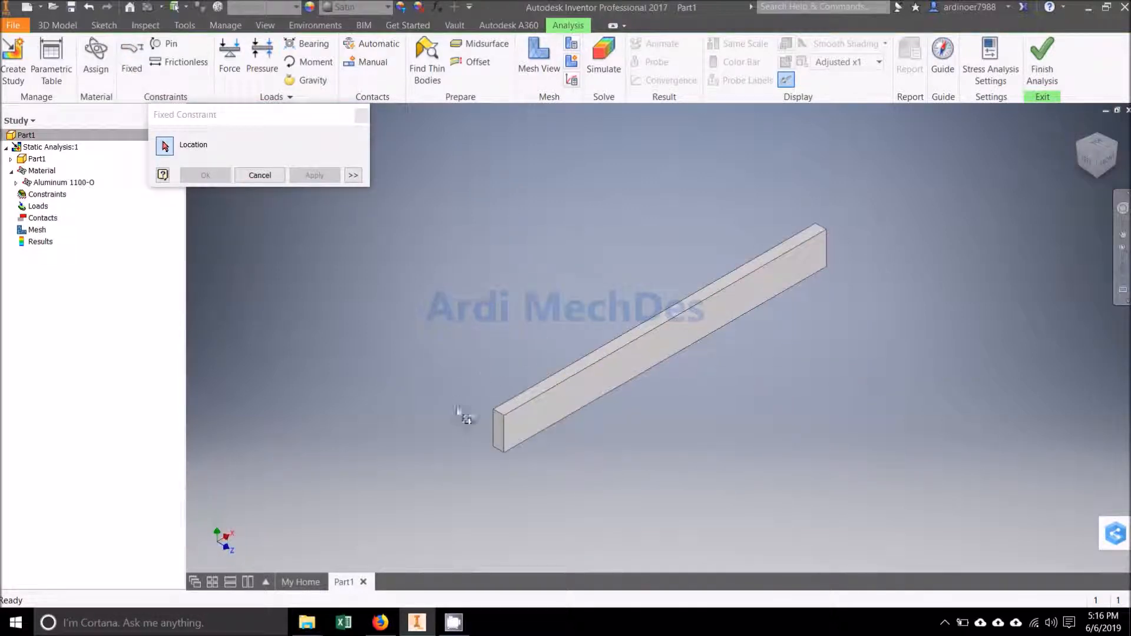
scroll(489, 427, up, 3)
click(511, 445)
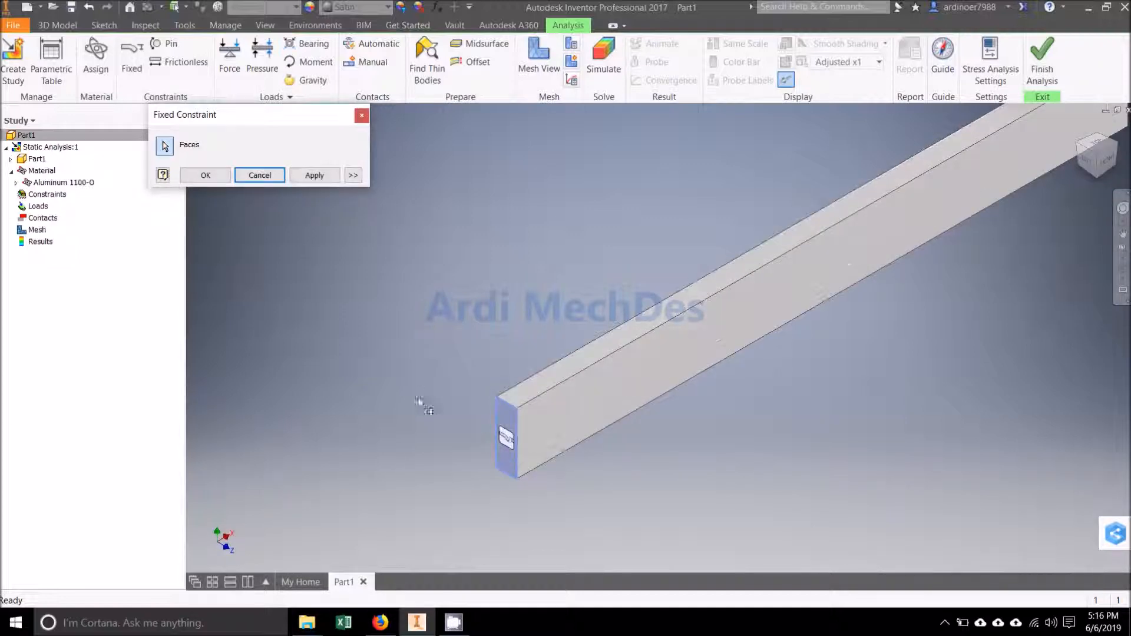
click(222, 182)
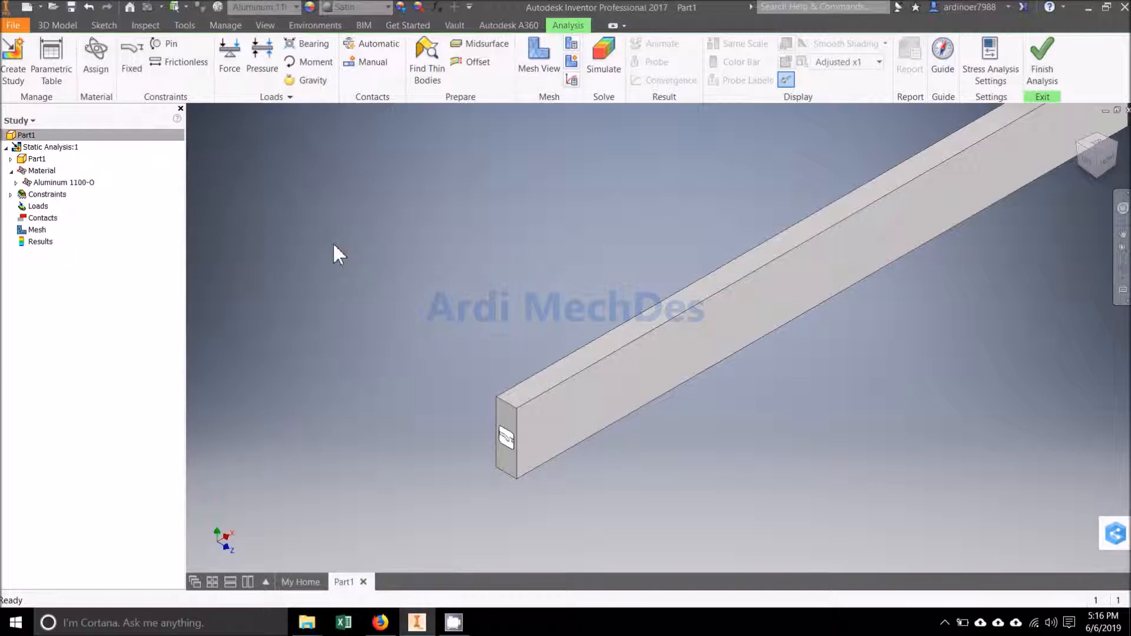
click(1116, 146)
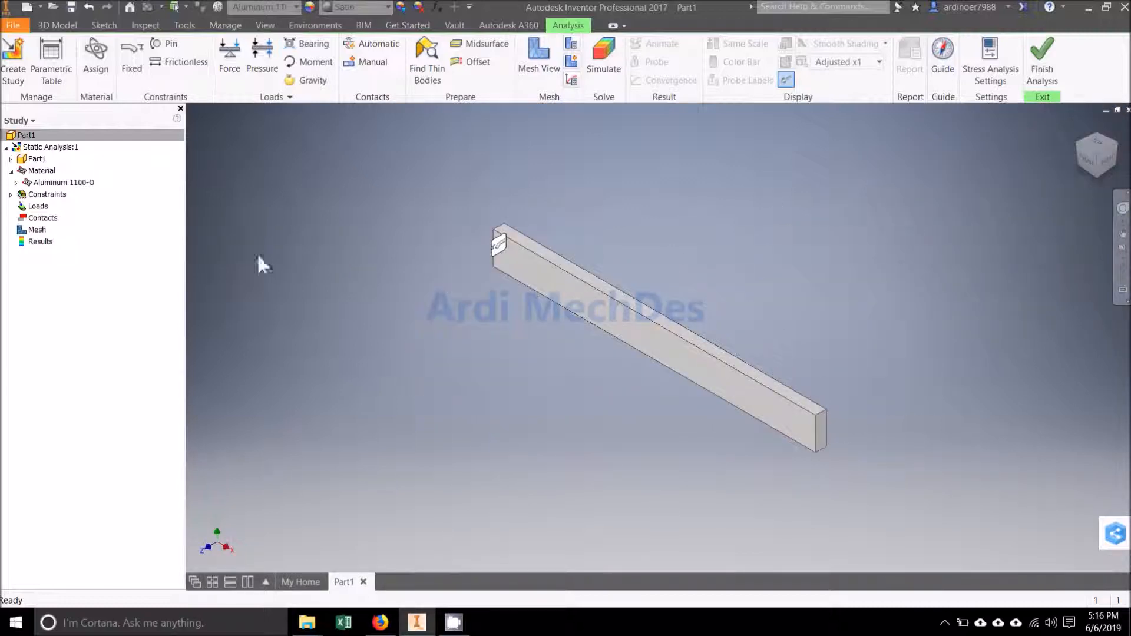
click(10, 194)
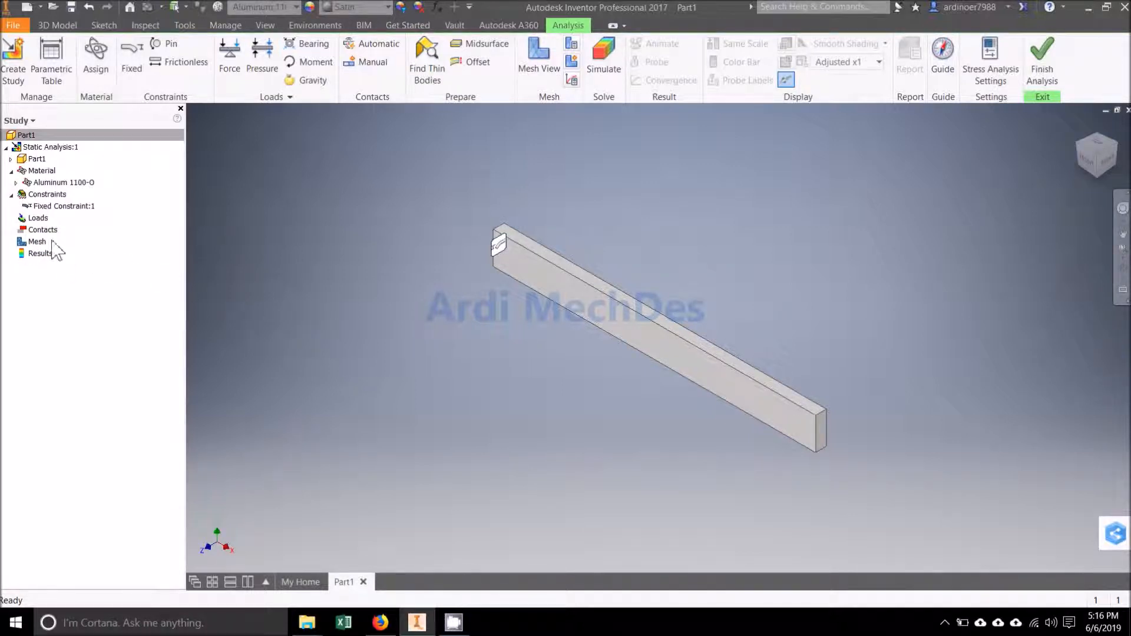
Add a force load on the top edge of the bar's free end using vector components, with Fy set to -100 N
right_click(46, 220)
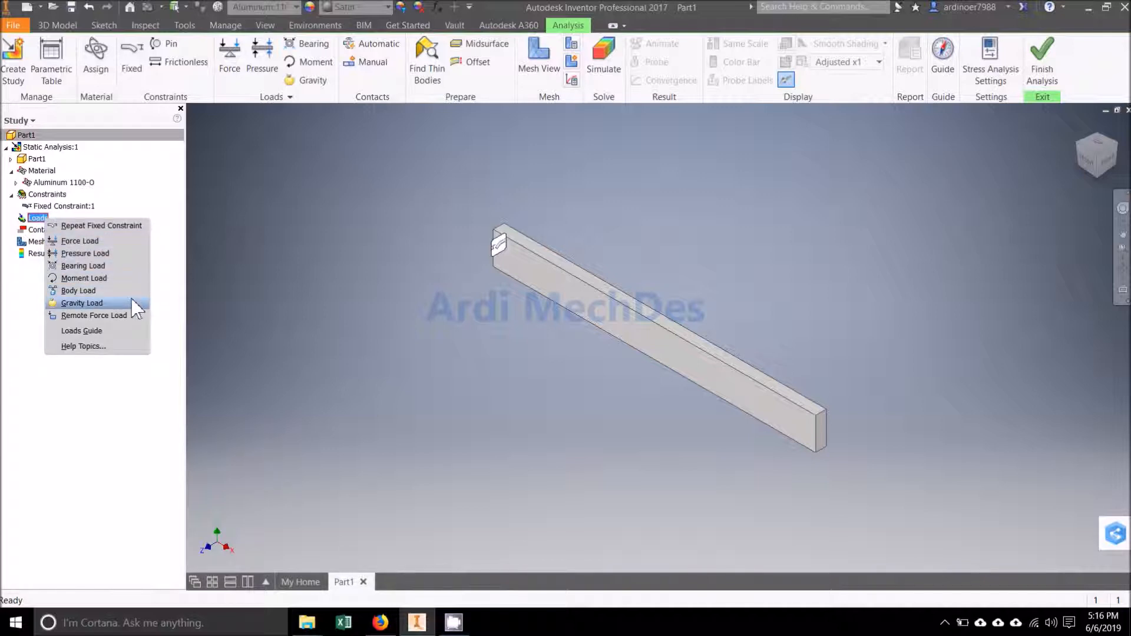
click(265, 231)
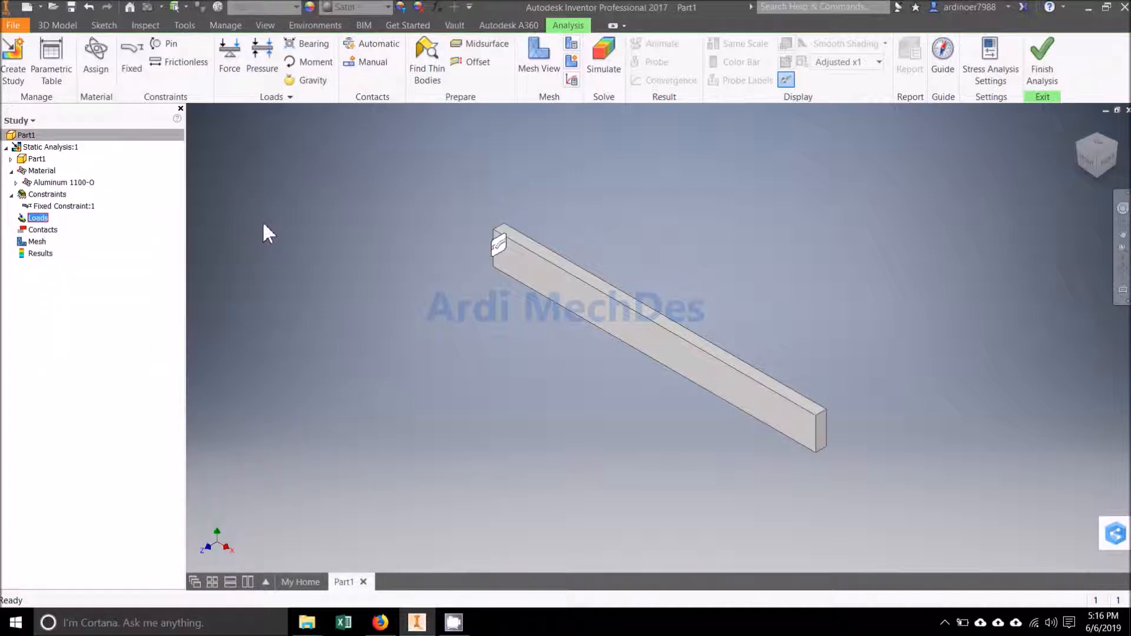
click(231, 81)
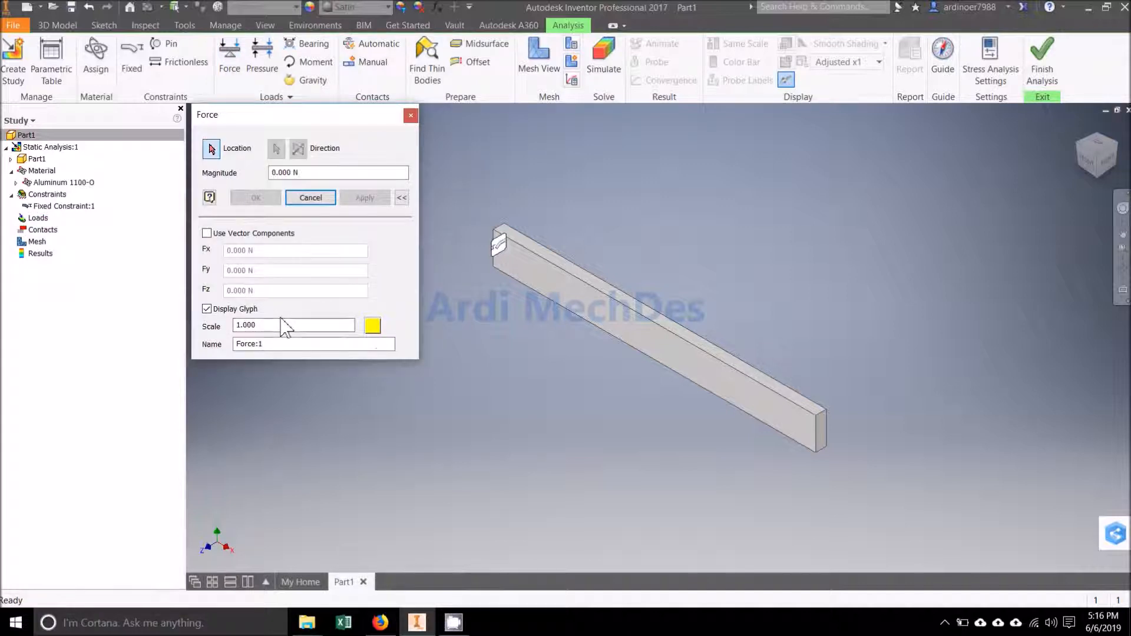
click(823, 419)
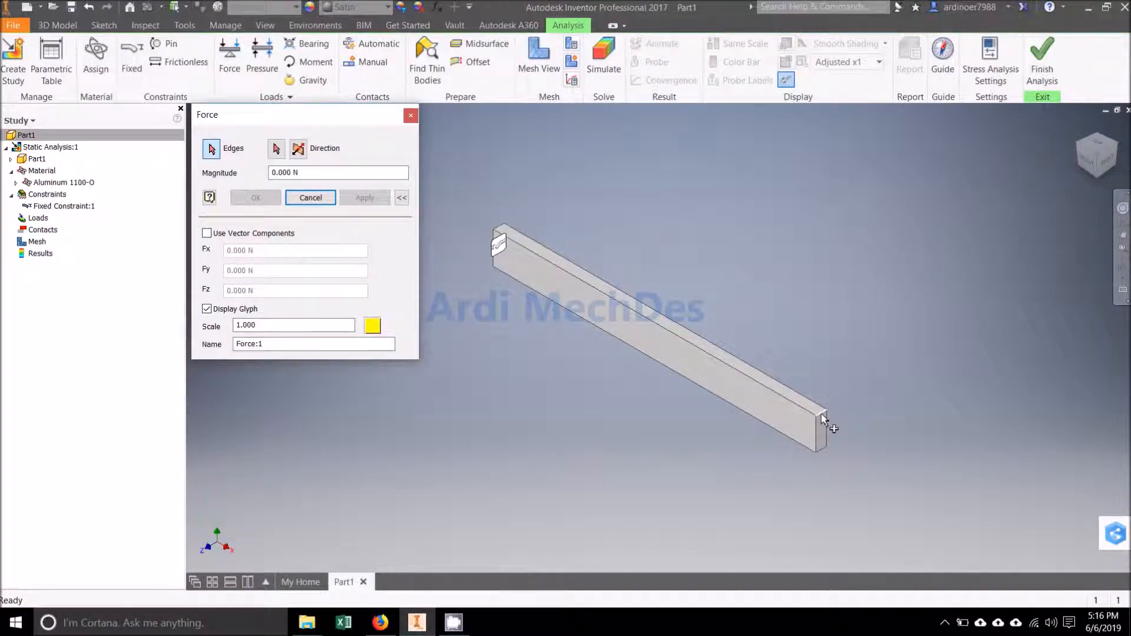
click(206, 233)
click(227, 271)
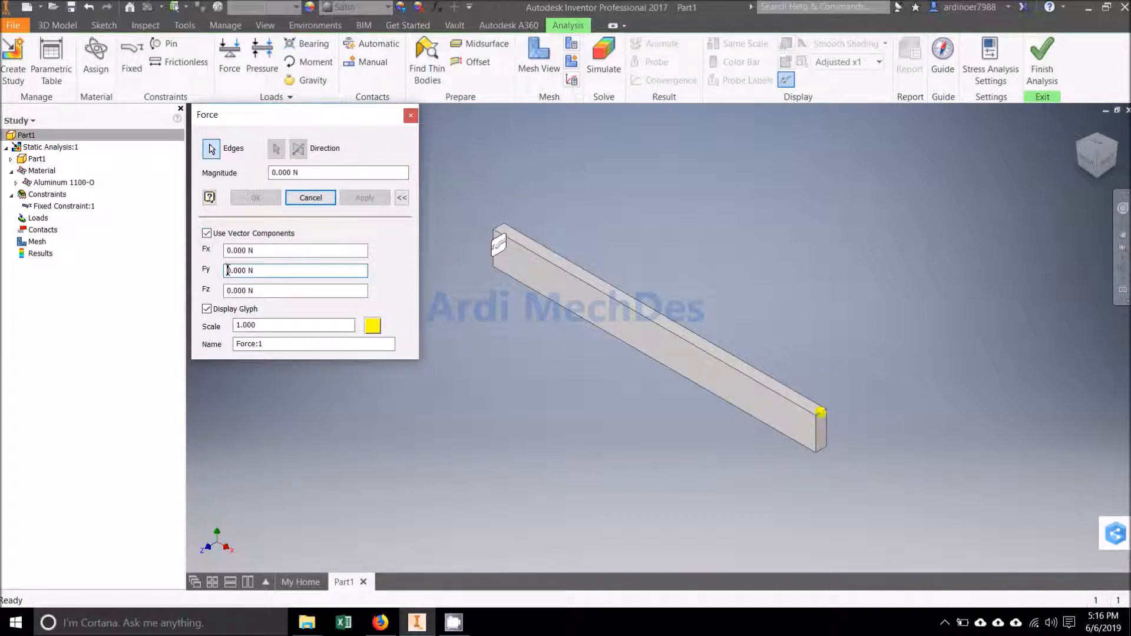
text(-0)
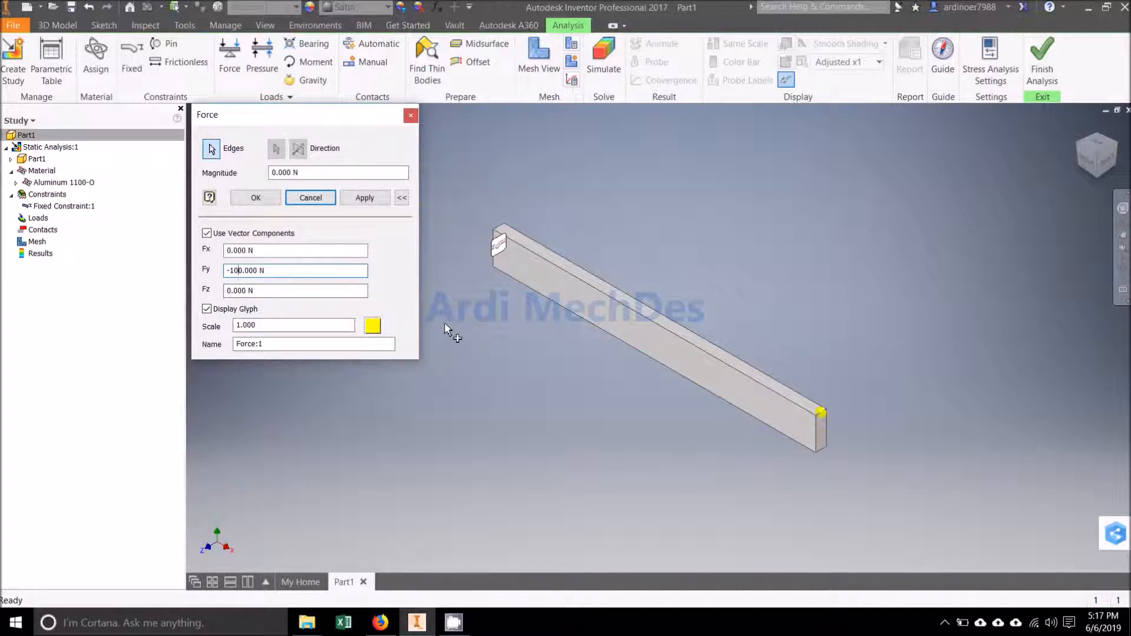
click(280, 253)
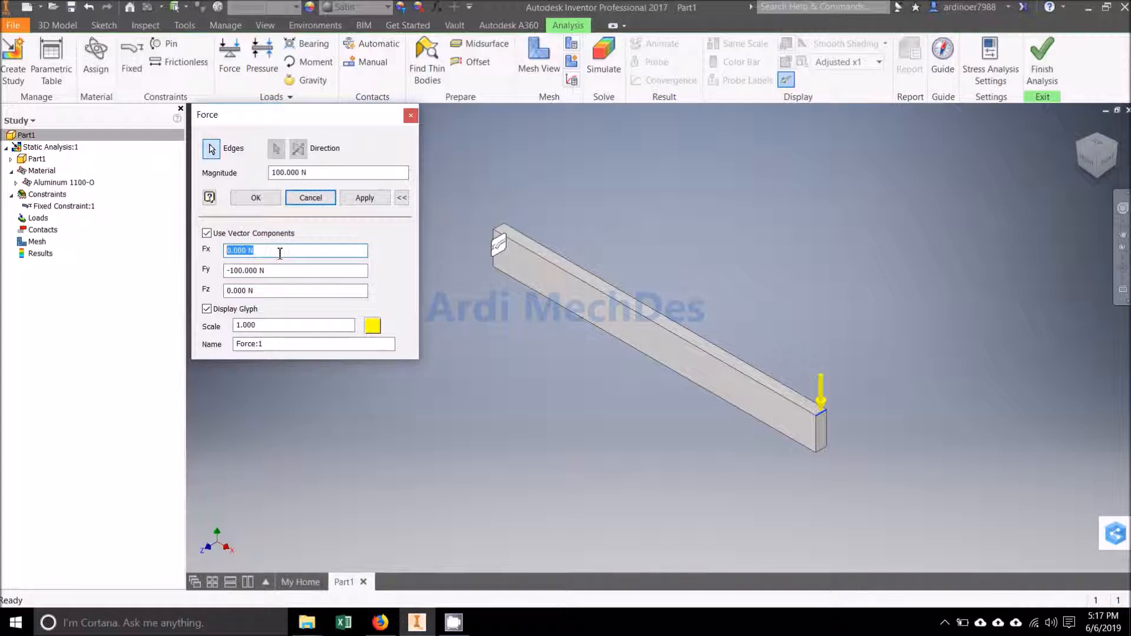
click(275, 199)
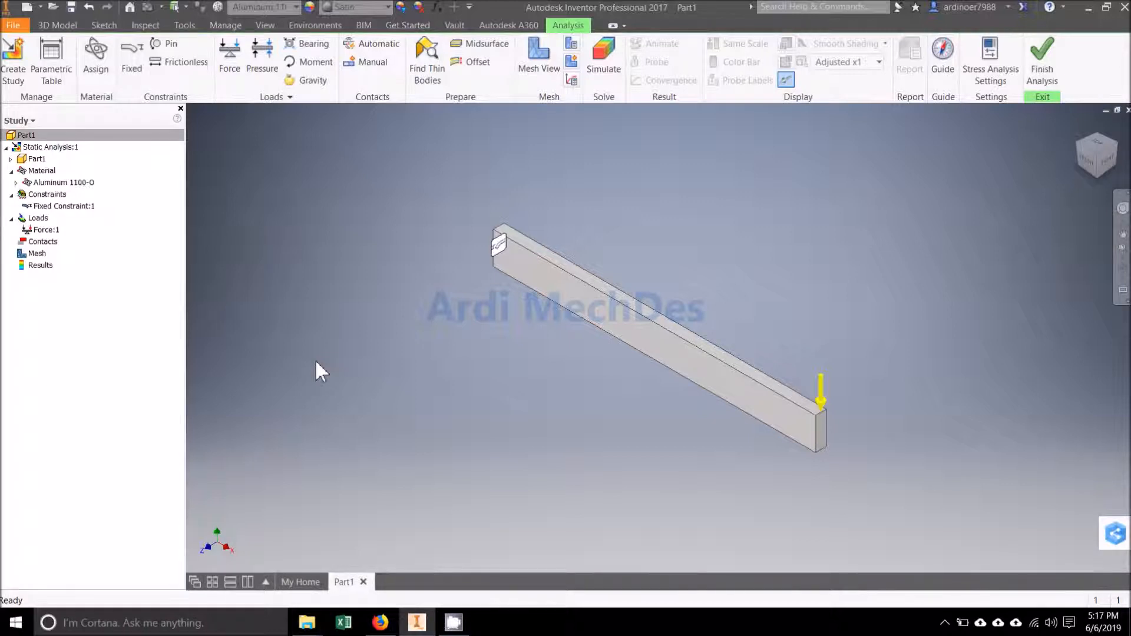
Check the mesh settings without changing them, and generate and display the mesh on the bar
click(577, 47)
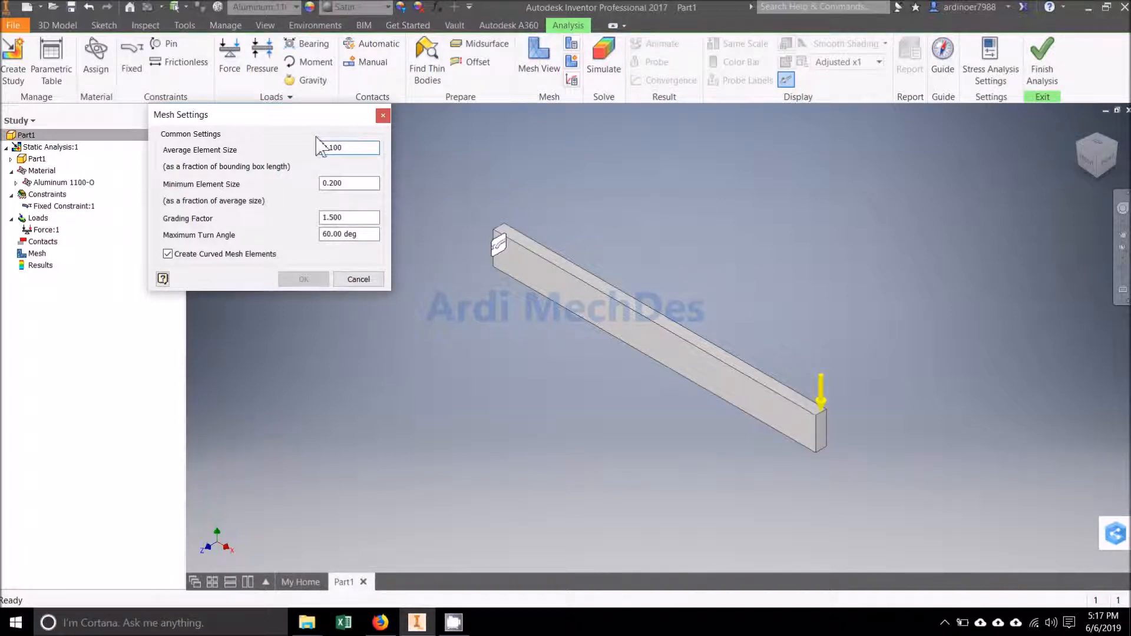
click(374, 280)
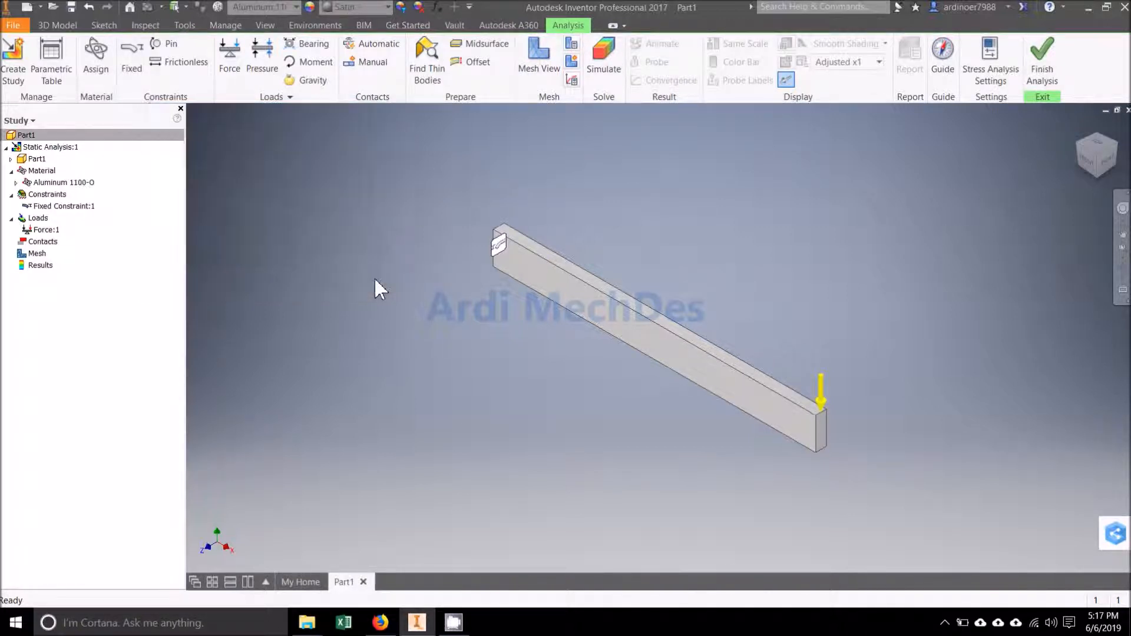
click(548, 82)
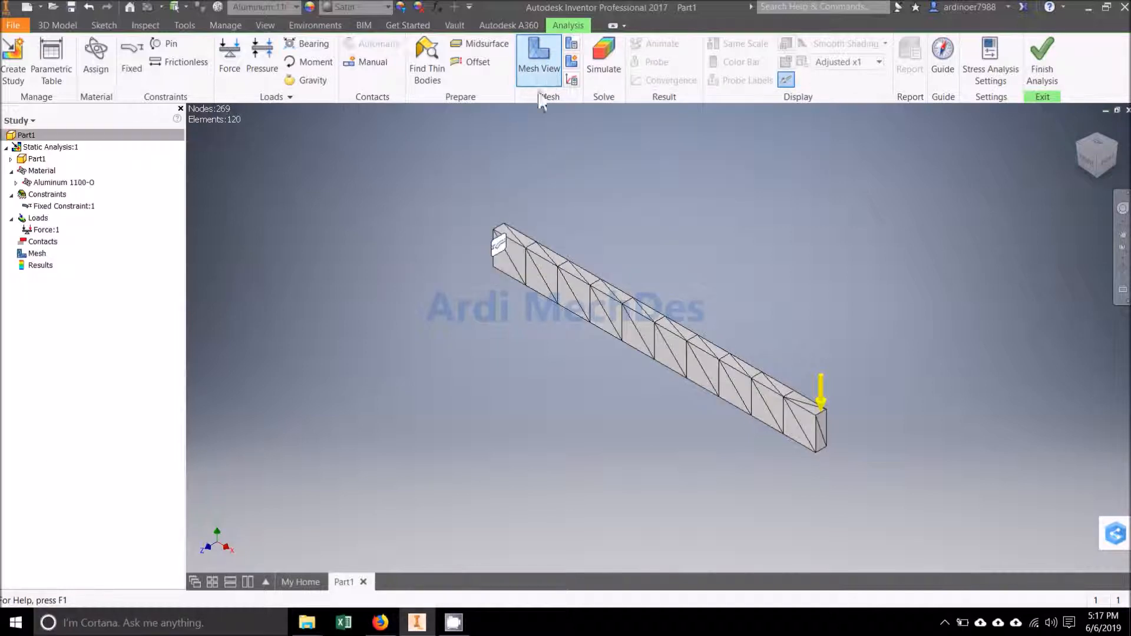
click(1098, 157)
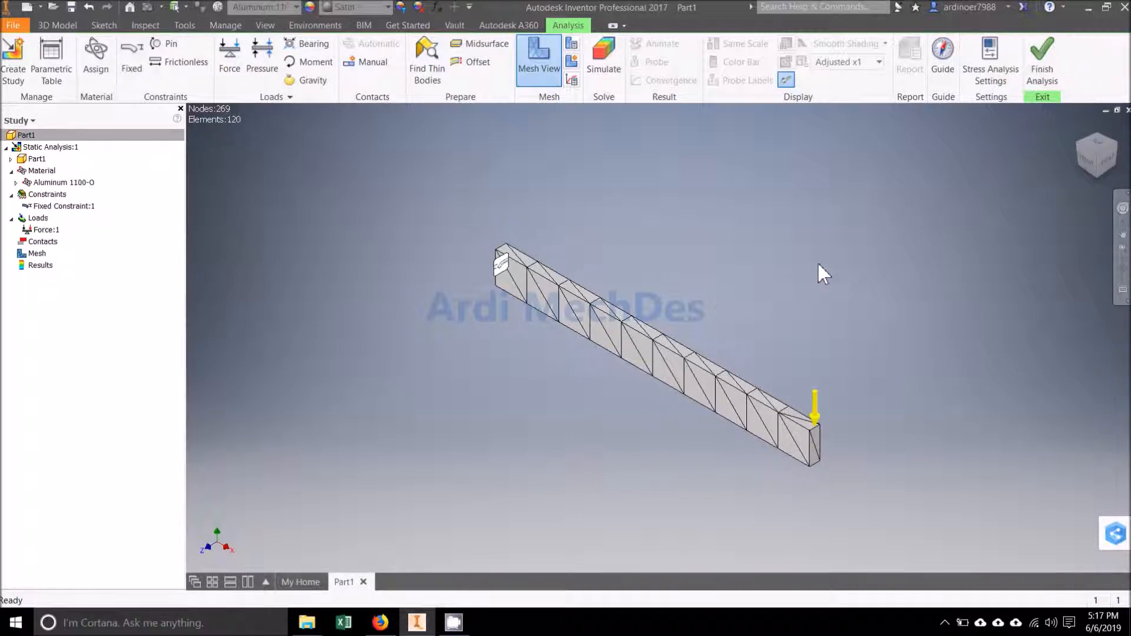
Run the static analysis simulation for the current configuration
click(611, 84)
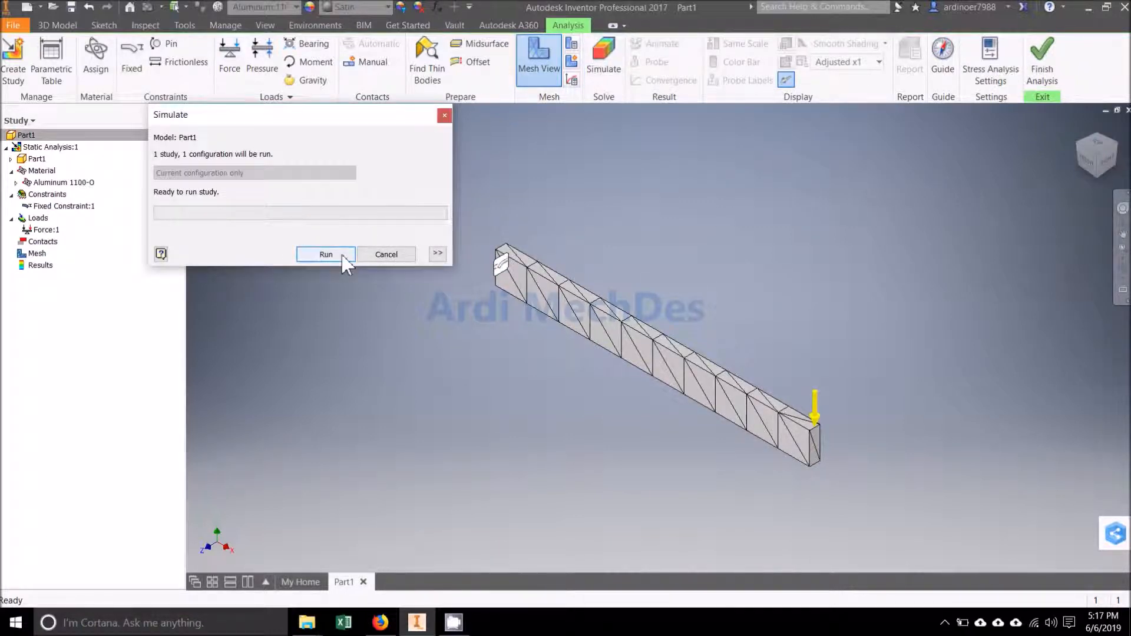
click(343, 256)
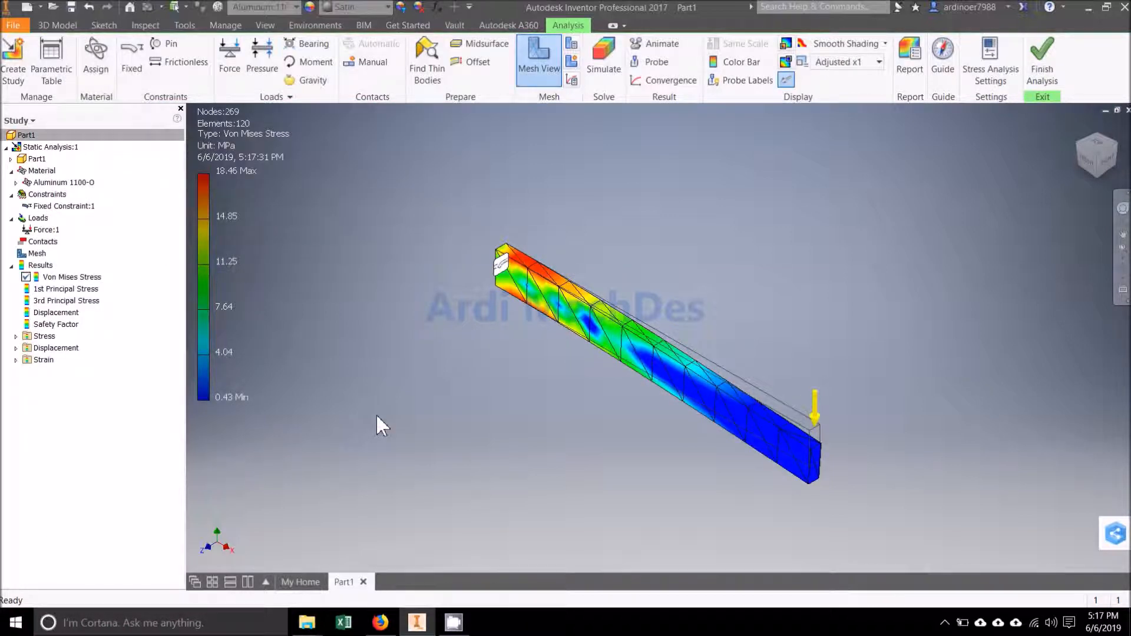
click(1100, 160)
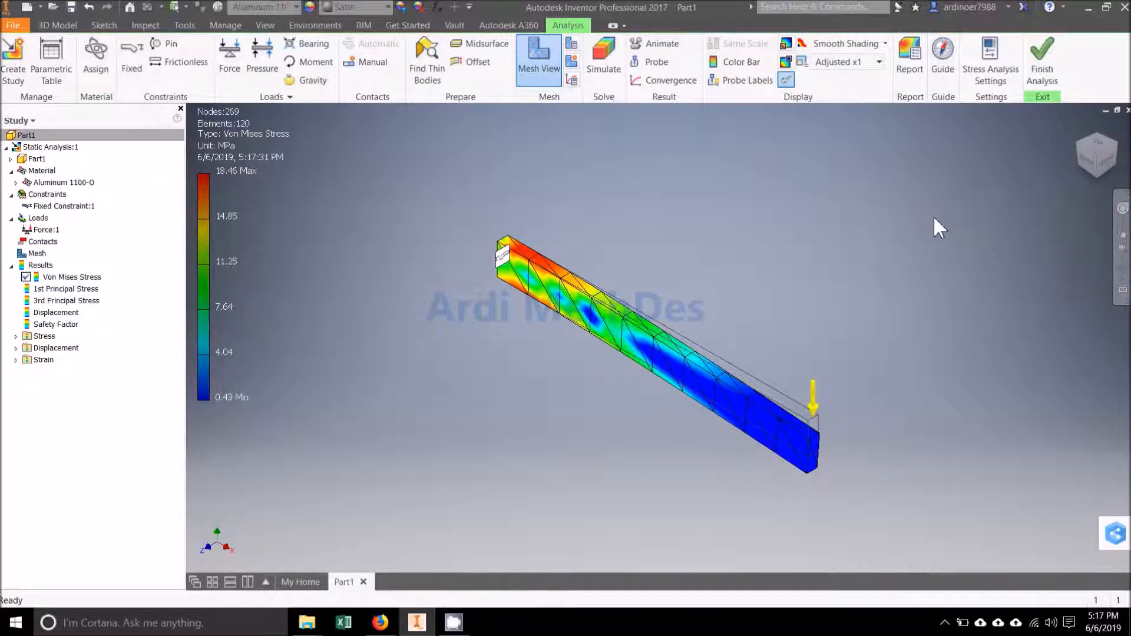
Show the maximum value label on the Von Mises stress plot and place it clear of the bar near the fixed end
click(790, 45)
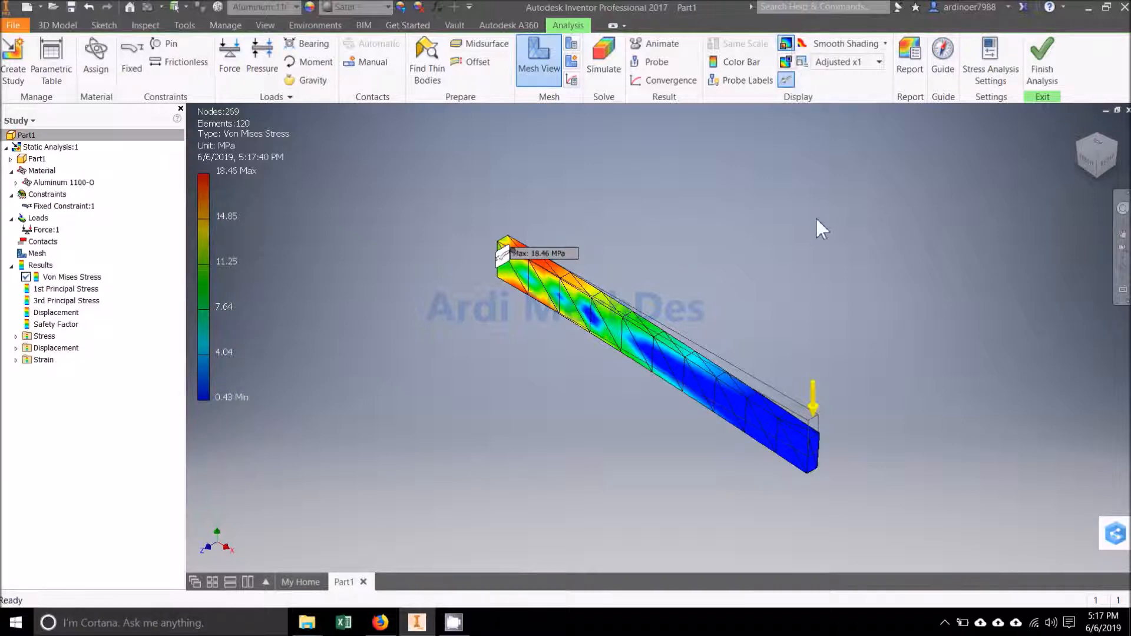
click(1076, 152)
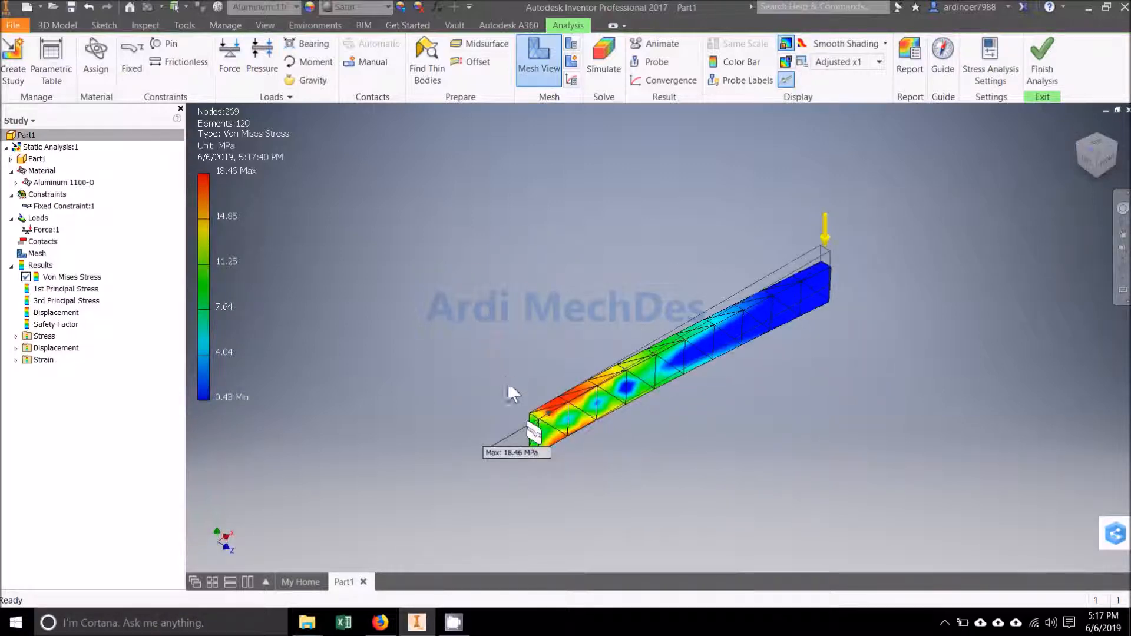
scroll(508, 388, down, 8)
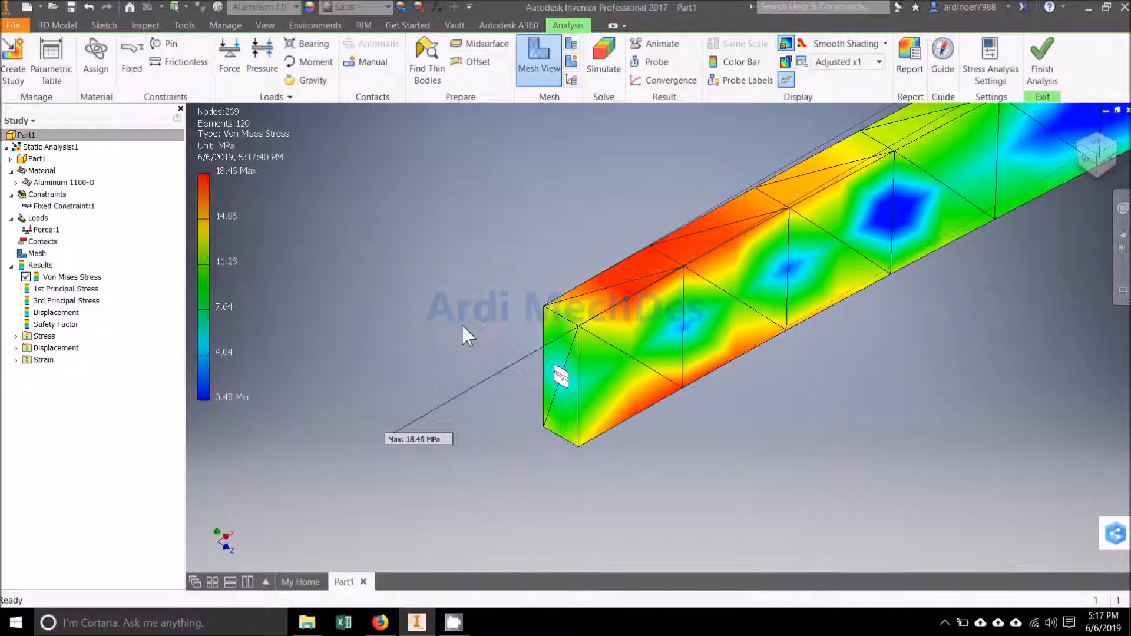
drag(433, 445, 812, 457)
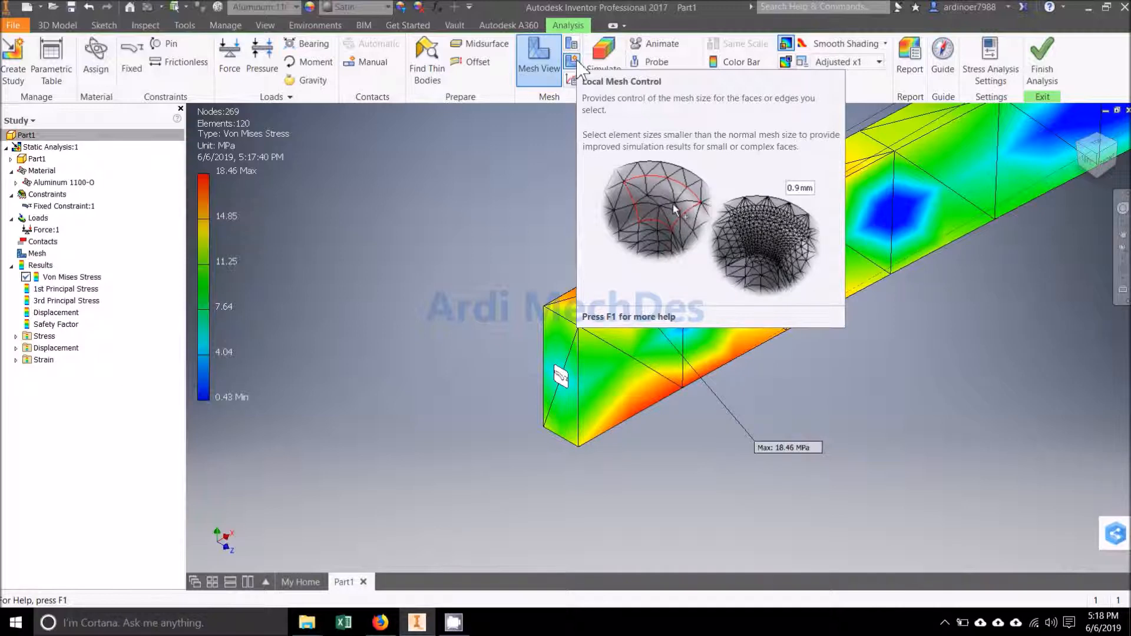
Add a local mesh control with a 0.1 mm element size on the four edges of the fixed end face
click(576, 62)
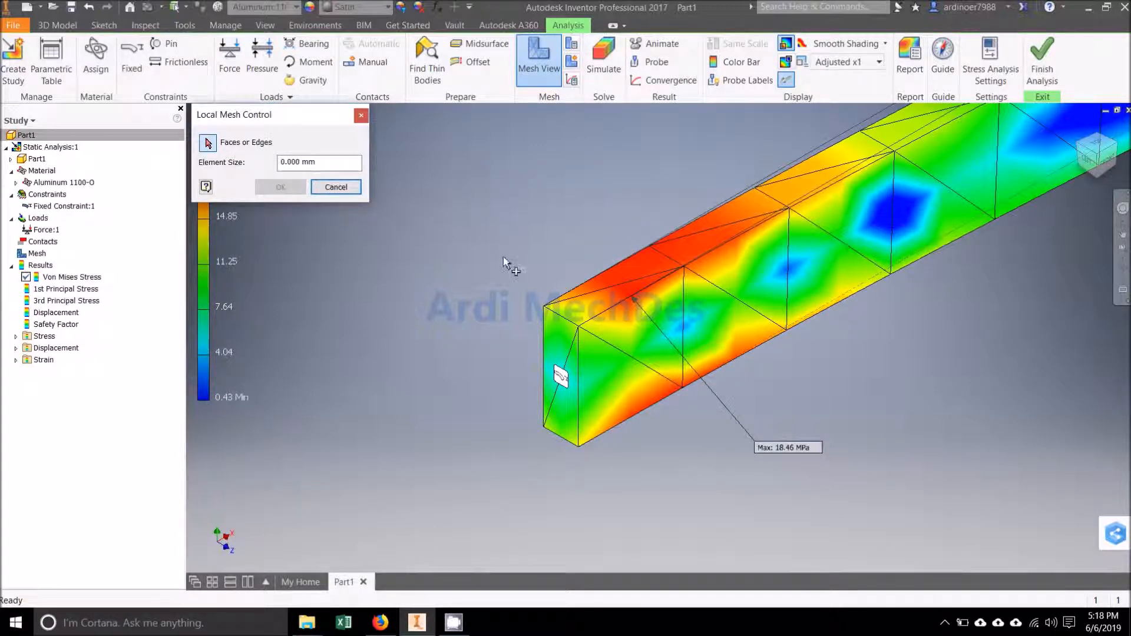
click(558, 321)
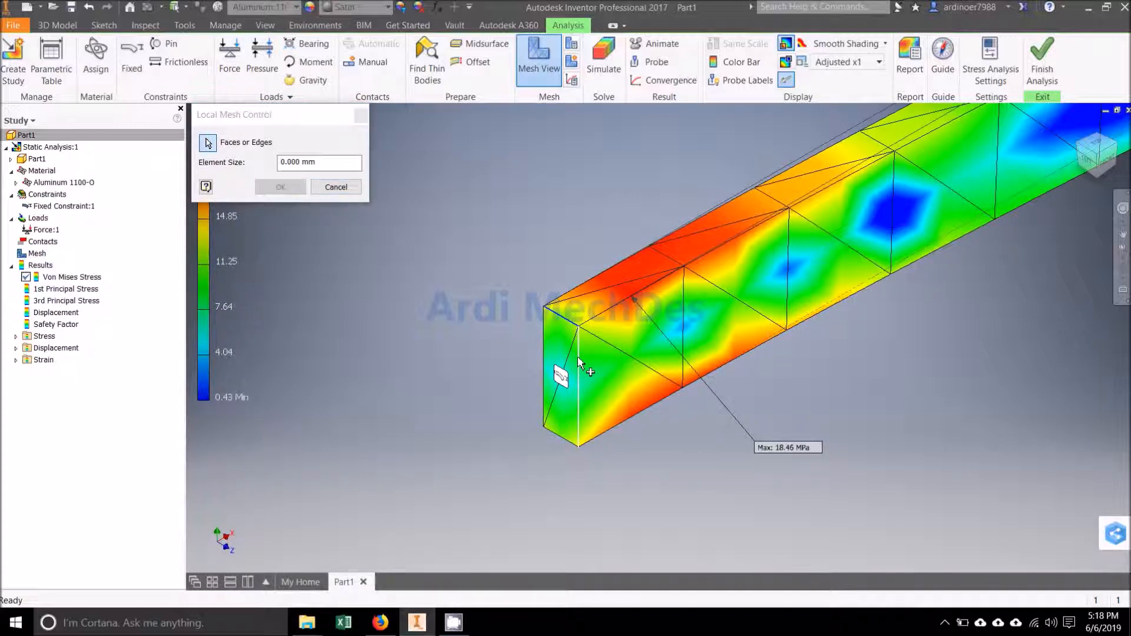
click(579, 361)
click(562, 445)
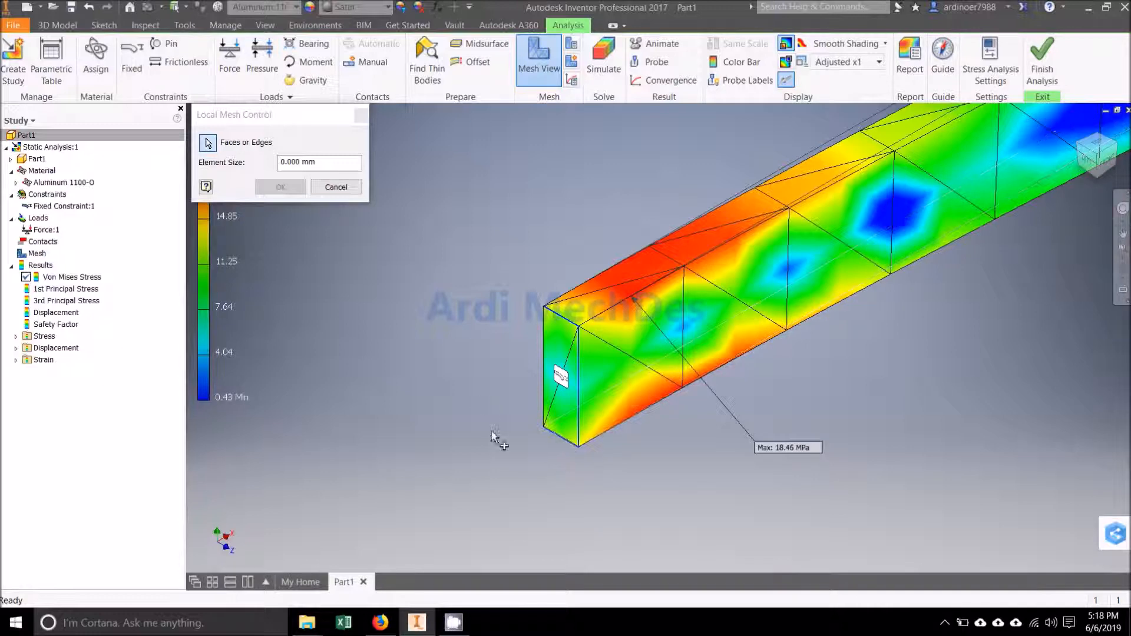
click(544, 366)
click(288, 162)
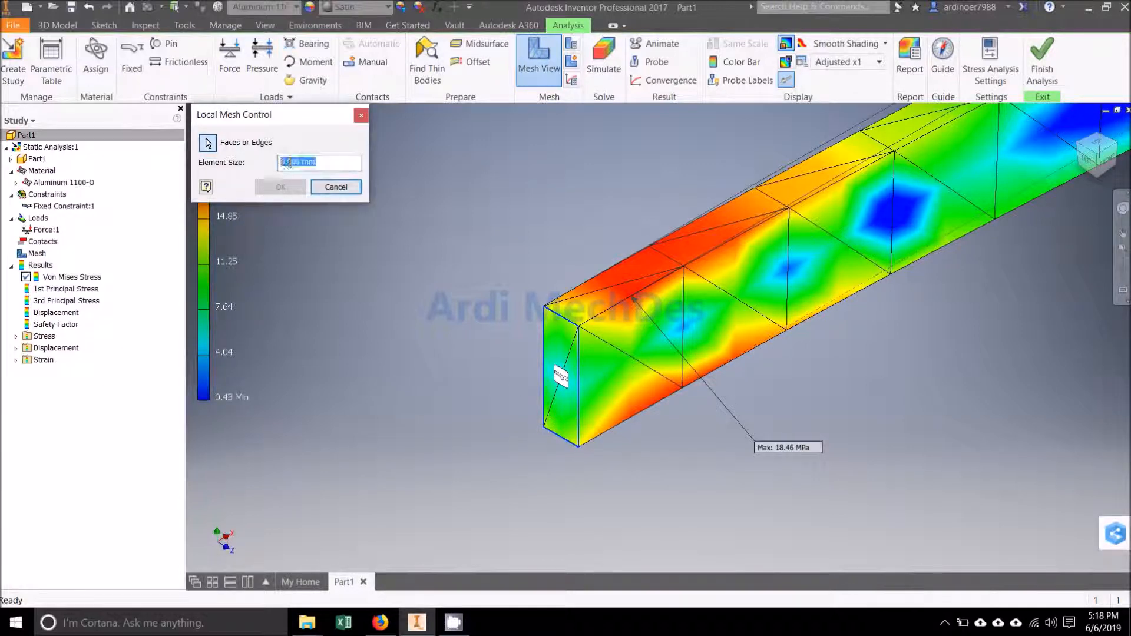
drag(289, 163, 297, 163)
text(1)
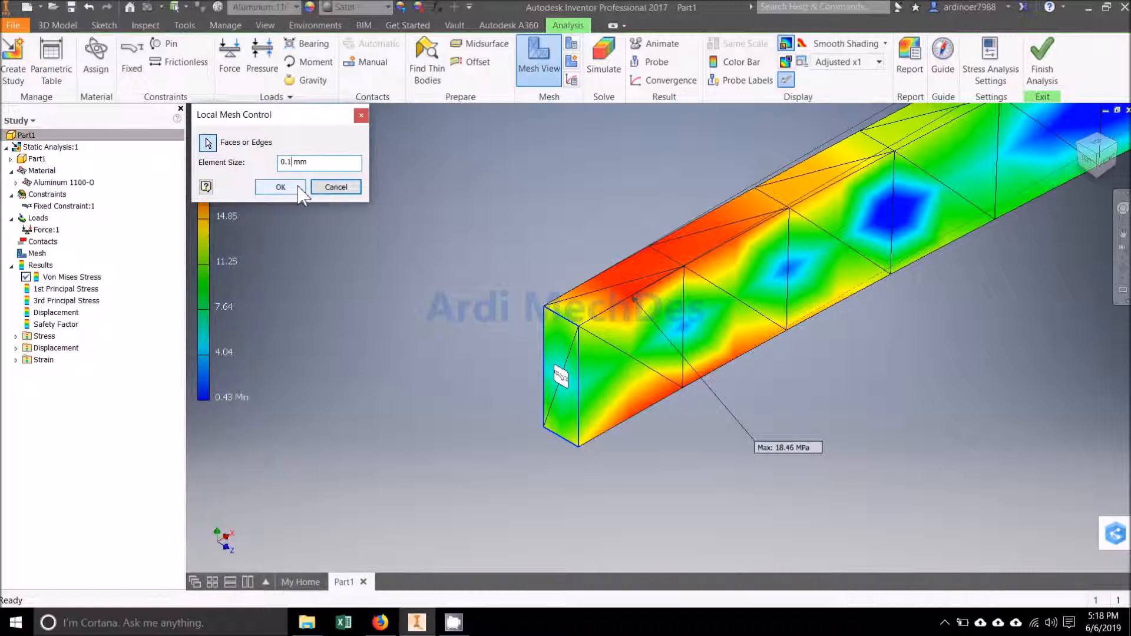
click(281, 188)
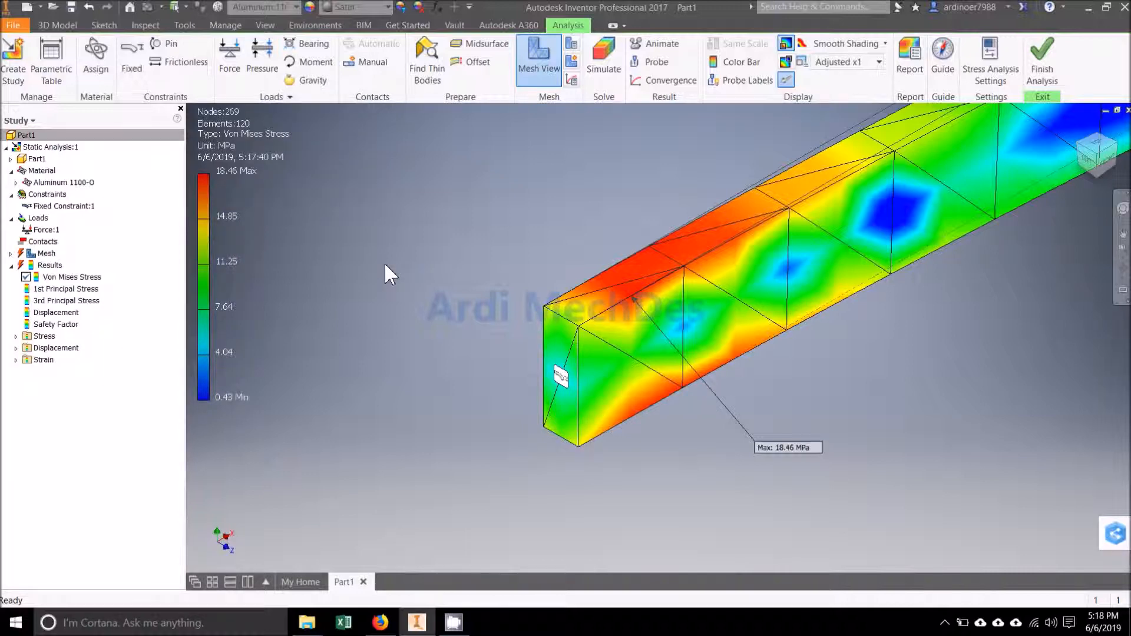
click(10, 255)
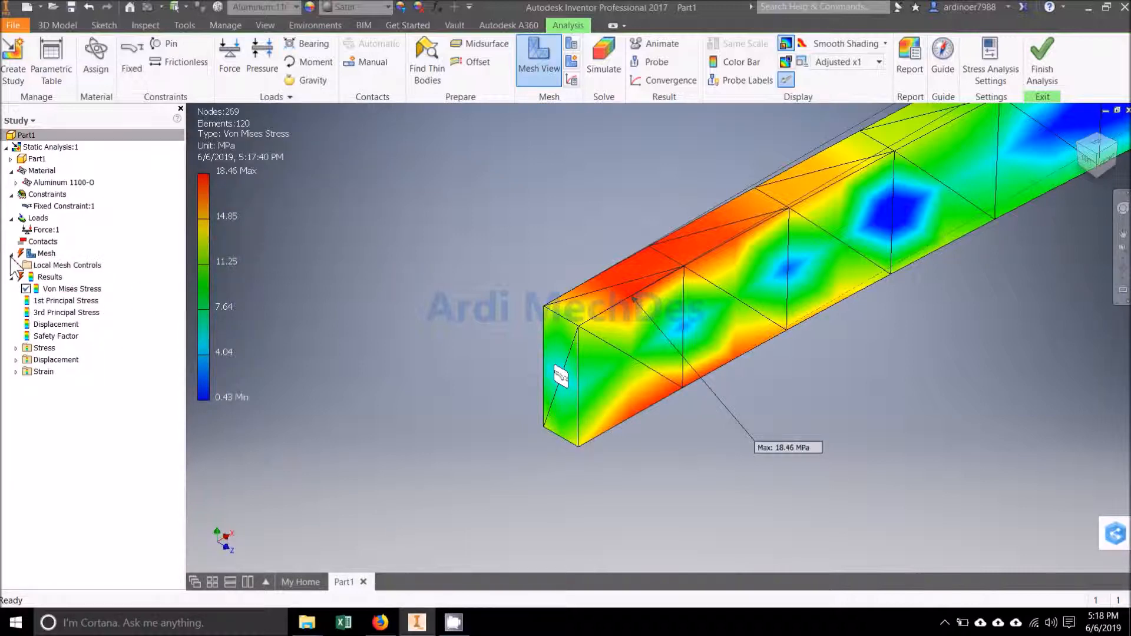
click(16, 266)
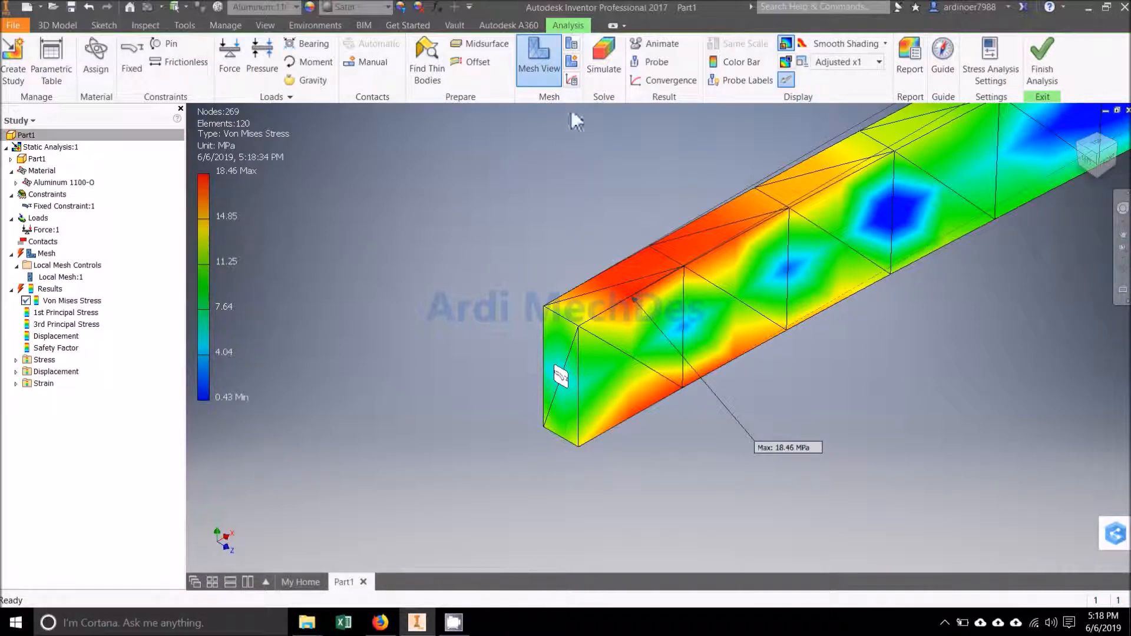
Rerun the simulation with the refined mesh and move the maximum stress label to the open area beside the fixed end face
click(605, 65)
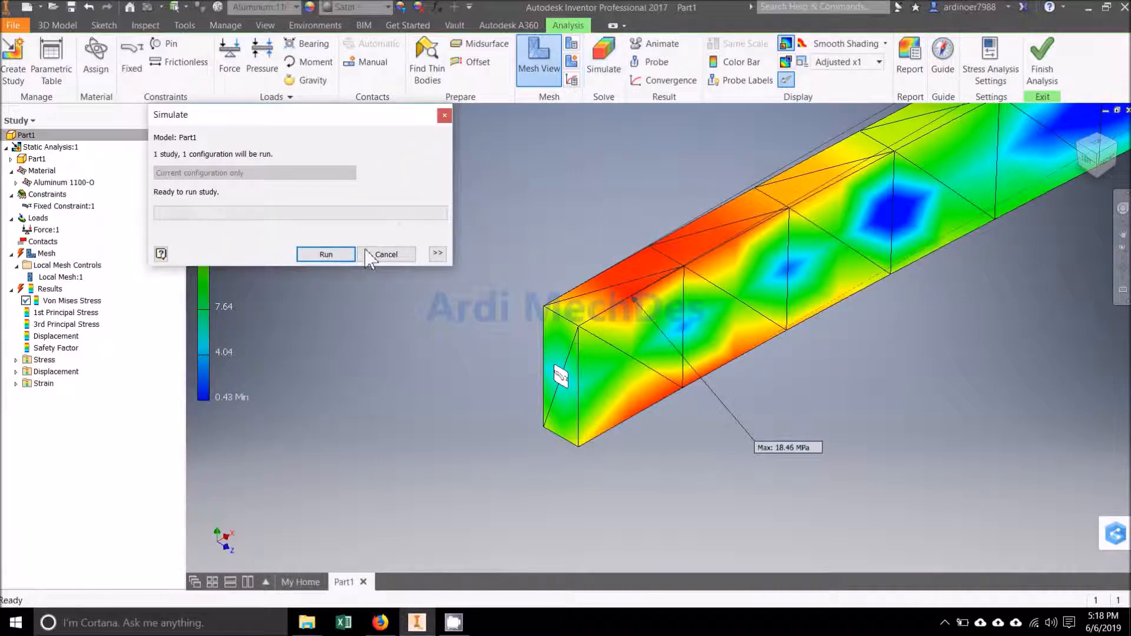
click(348, 259)
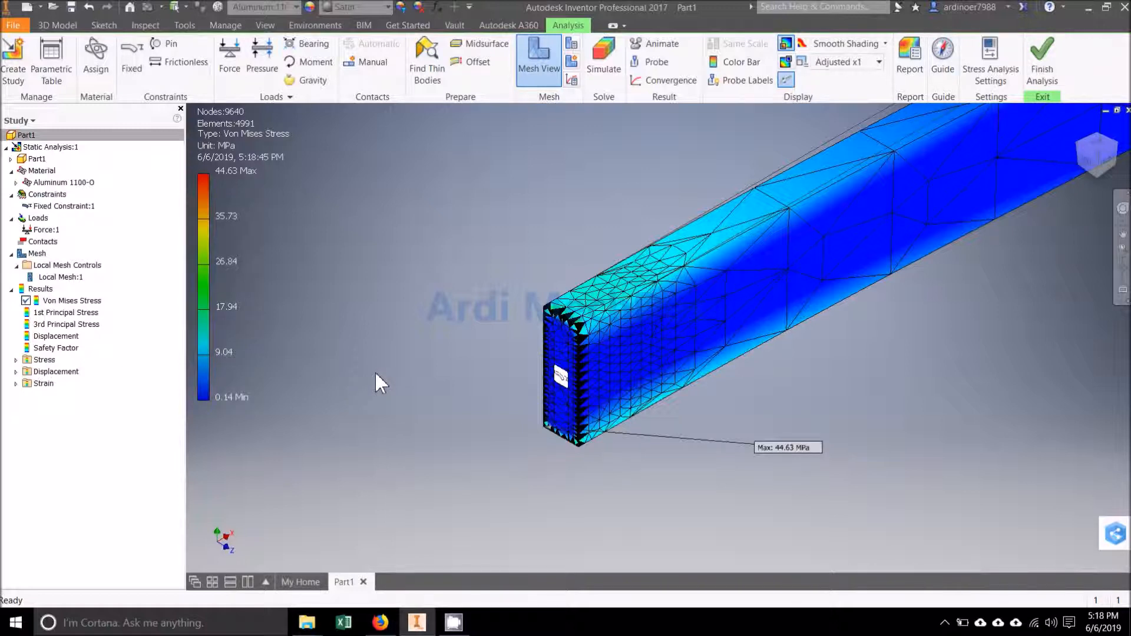
scroll(376, 374, down, 3)
middle_drag(447, 378, 231, 341)
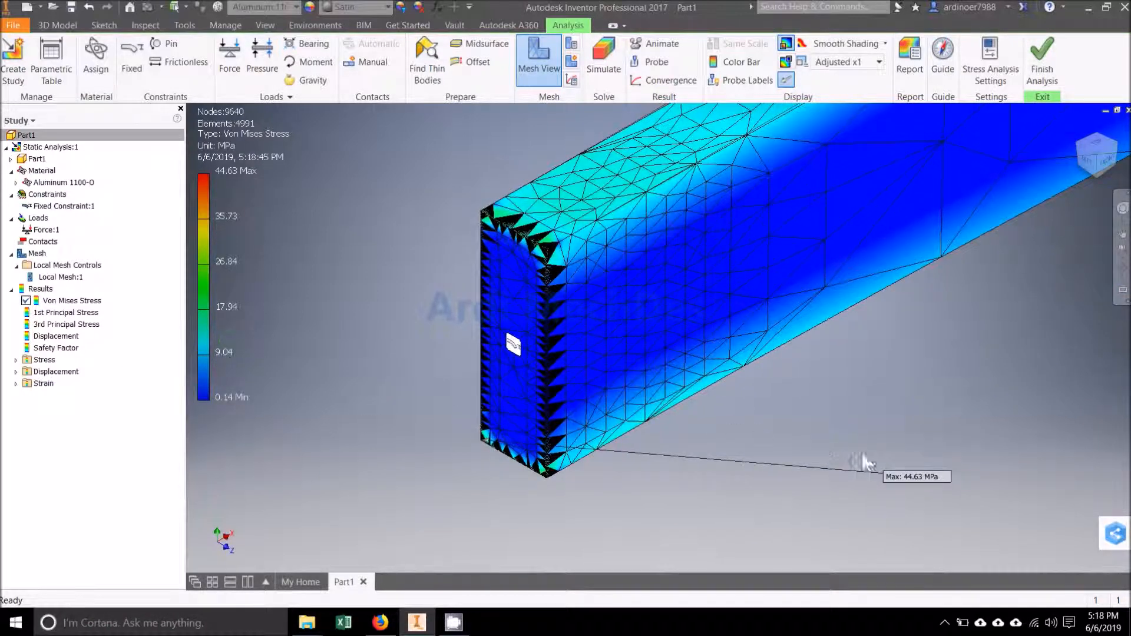
drag(905, 477, 916, 384)
drag(690, 403, 320, 318)
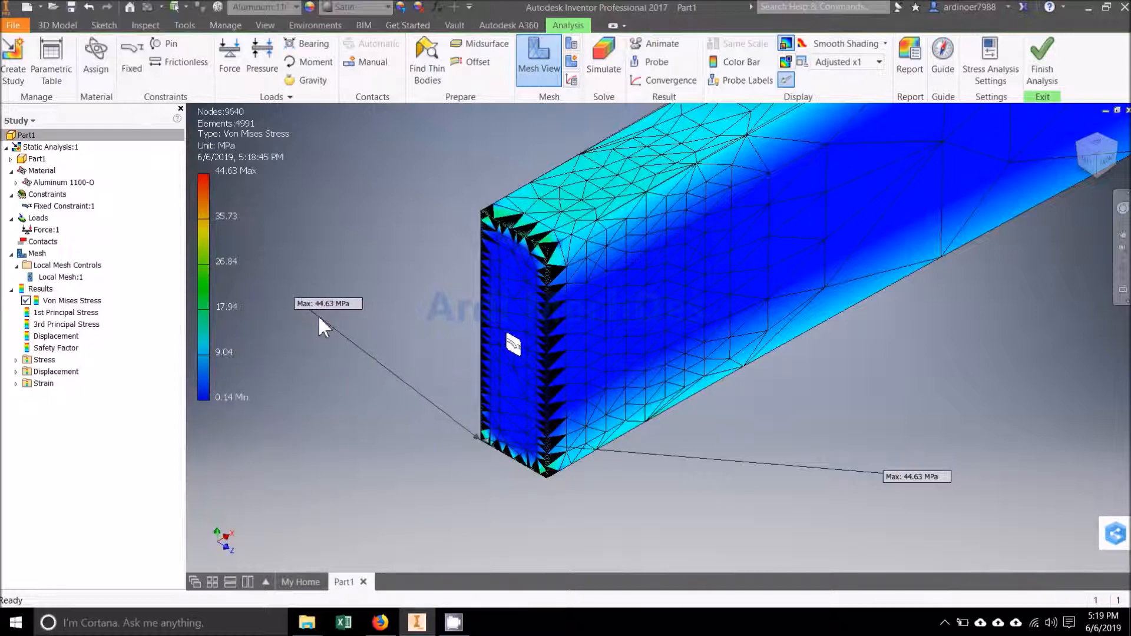